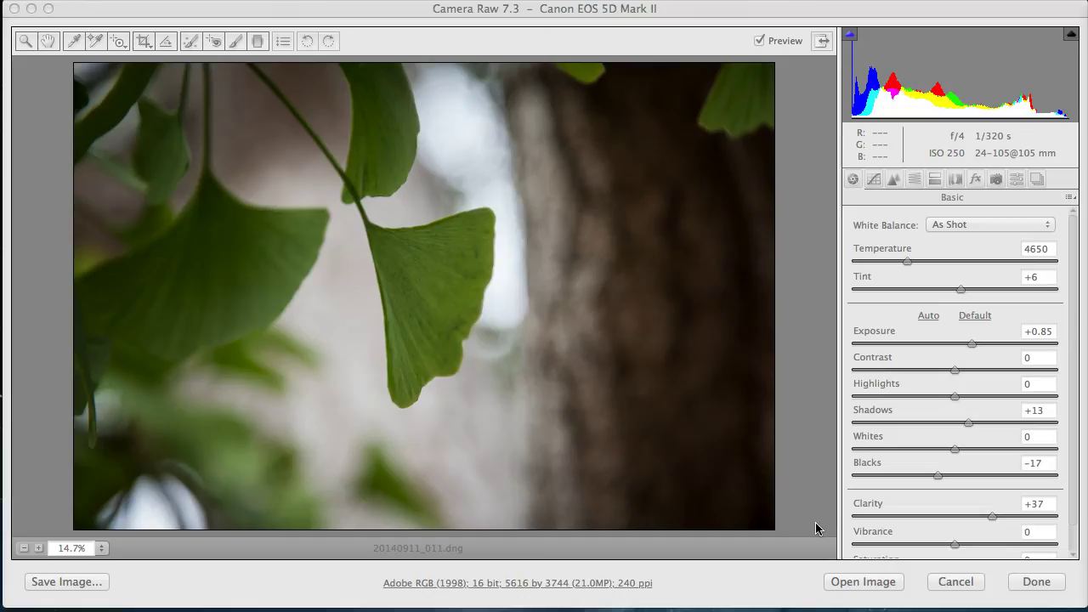
Activate the Camera Raw window and open the Crop tool's aspect-ratio menu.
left_click(806, 387)
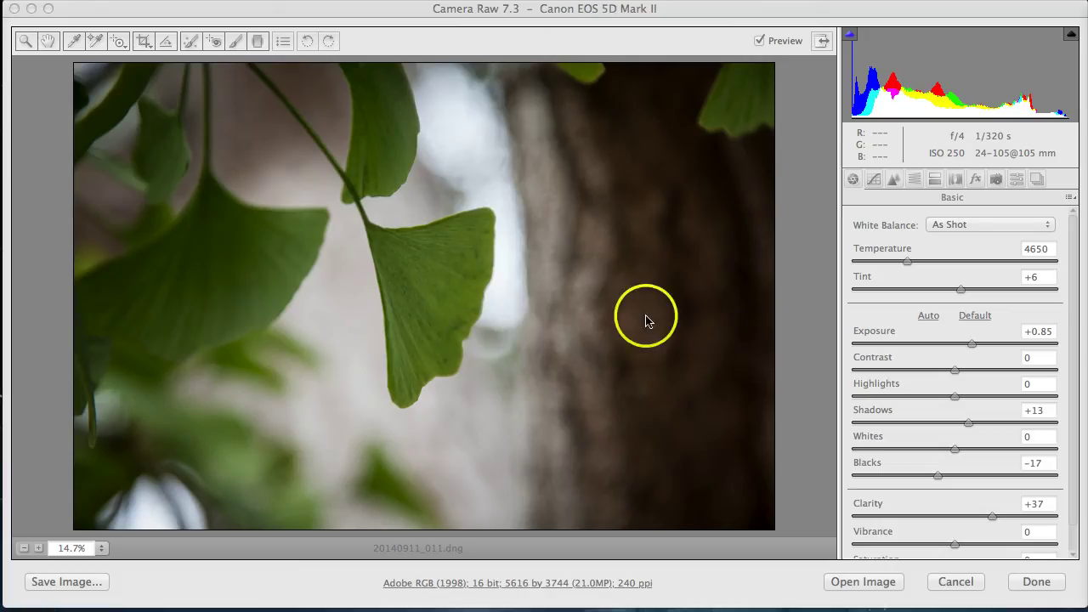
left_click(32, 145)
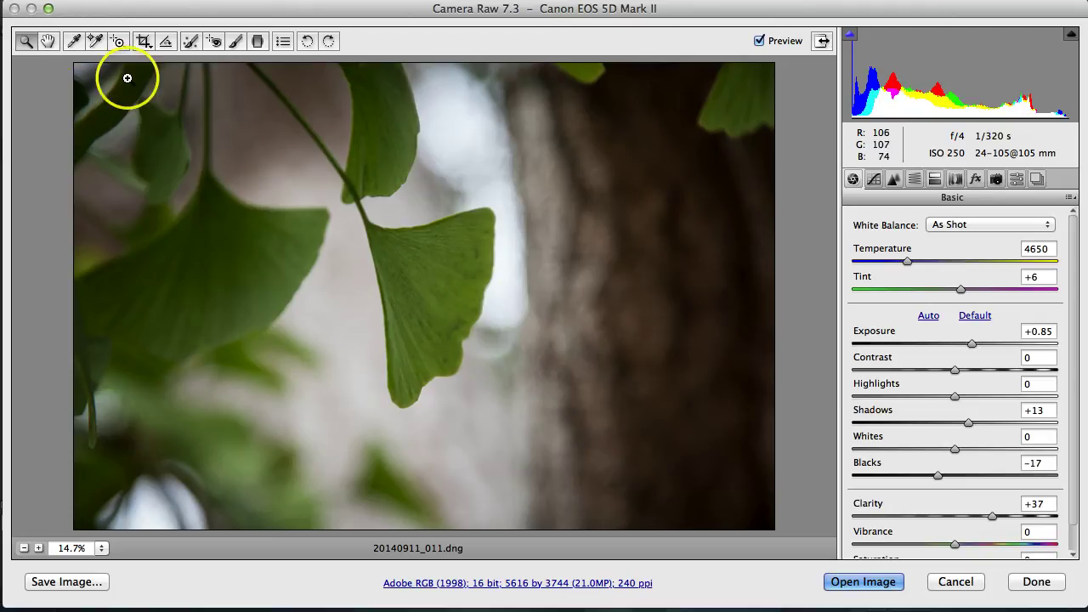
left_click(144, 42)
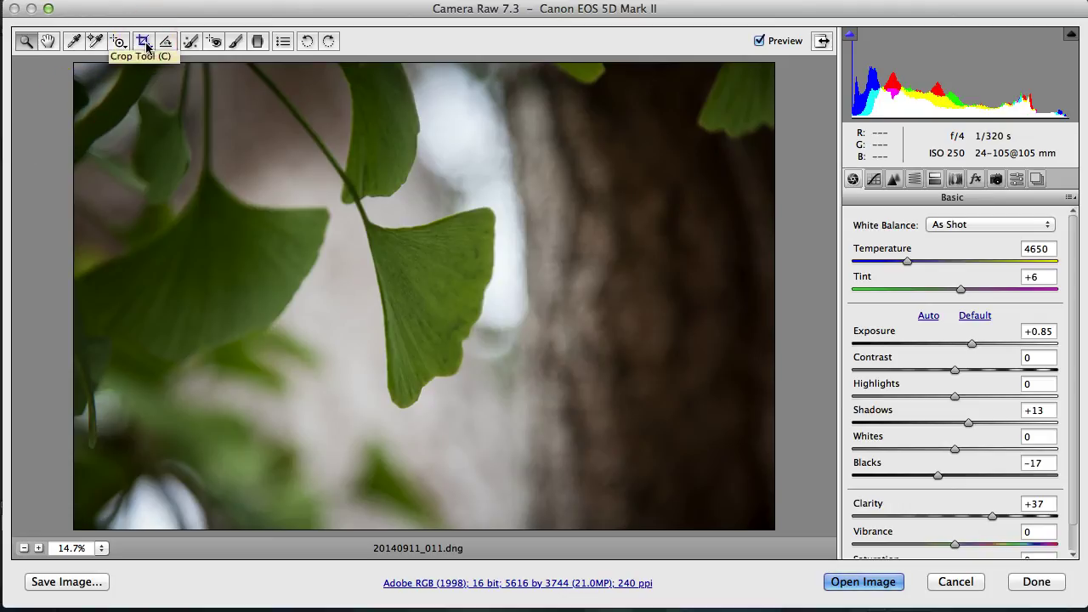
left_click(147, 46)
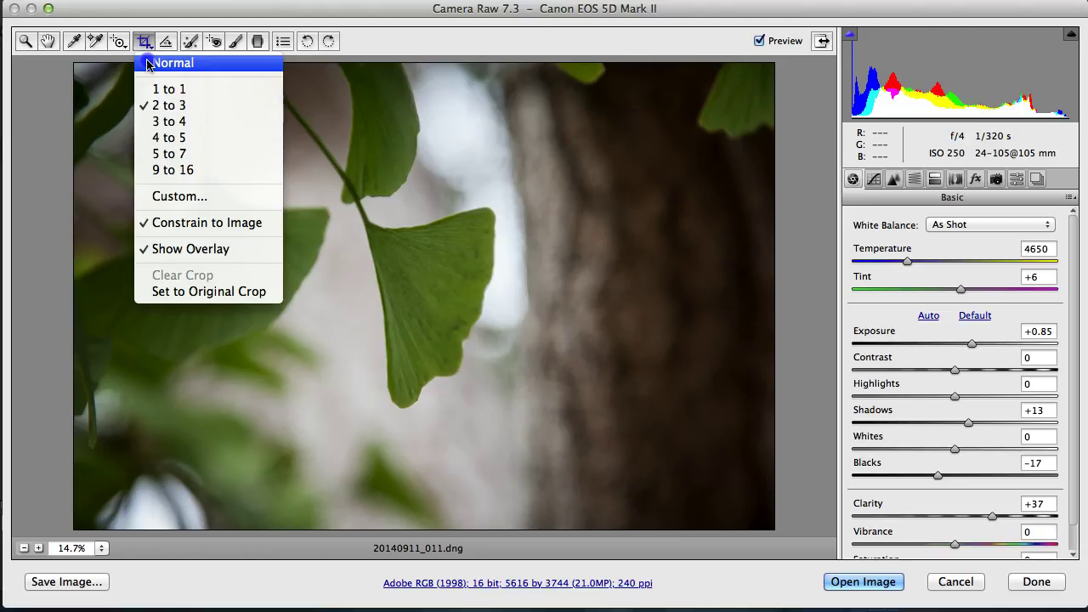
Set the crop ratio to Normal, then draw and clear three freeform trial crops.
left_click(149, 65)
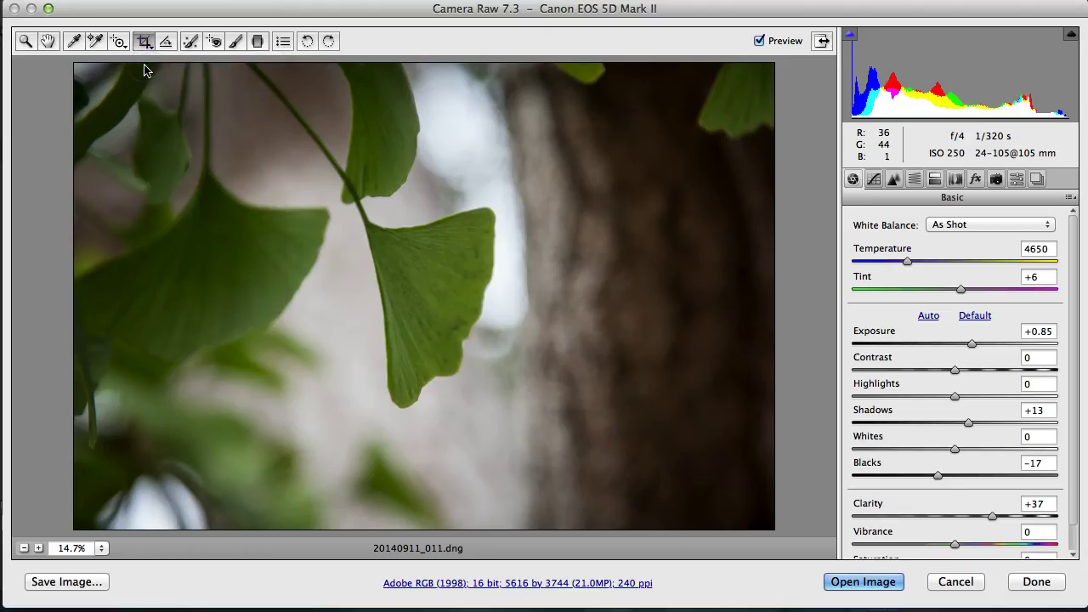
left_click(144, 42)
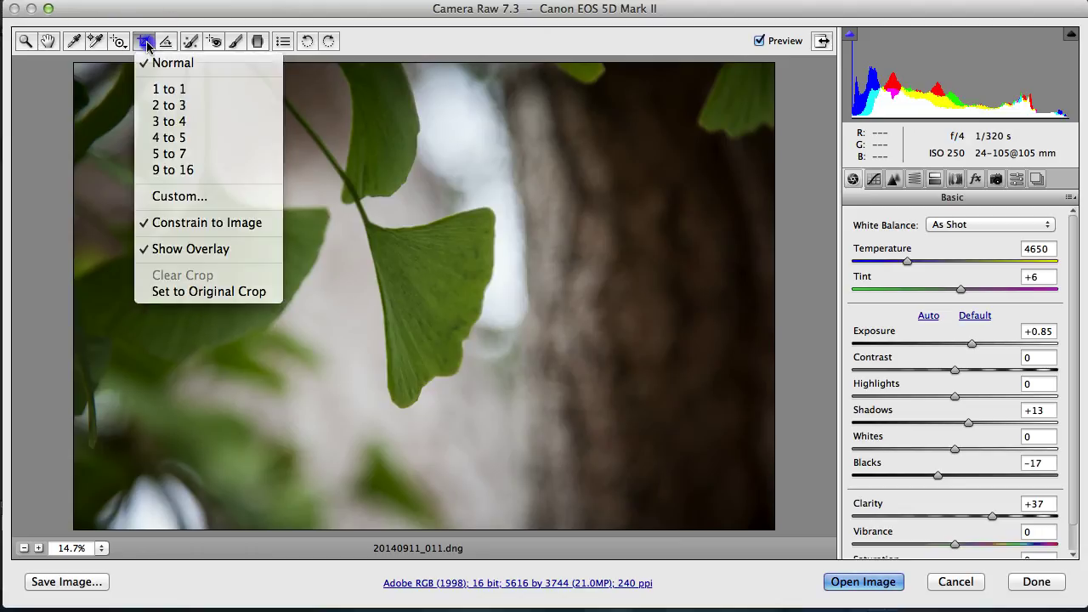
left_click_drag(186, 147, 411, 382)
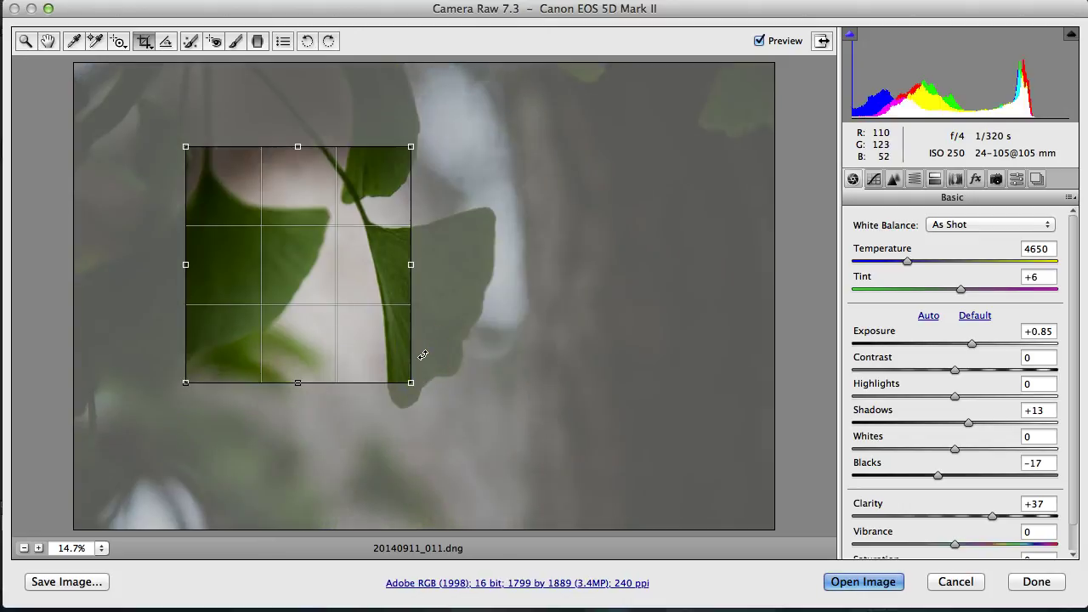
key("Escape")
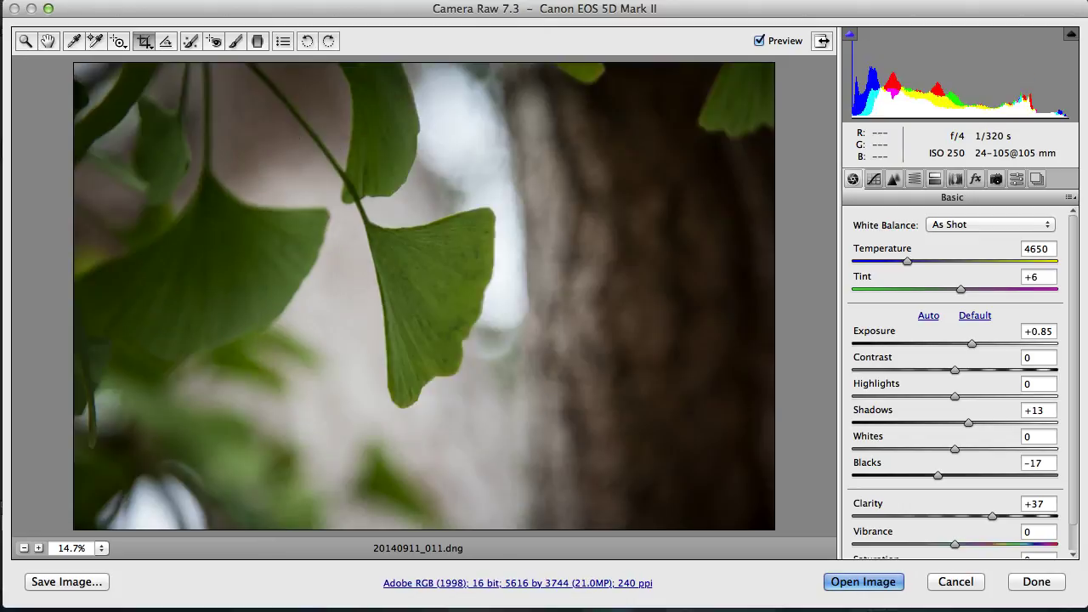
left_click_drag(289, 106, 333, 413)
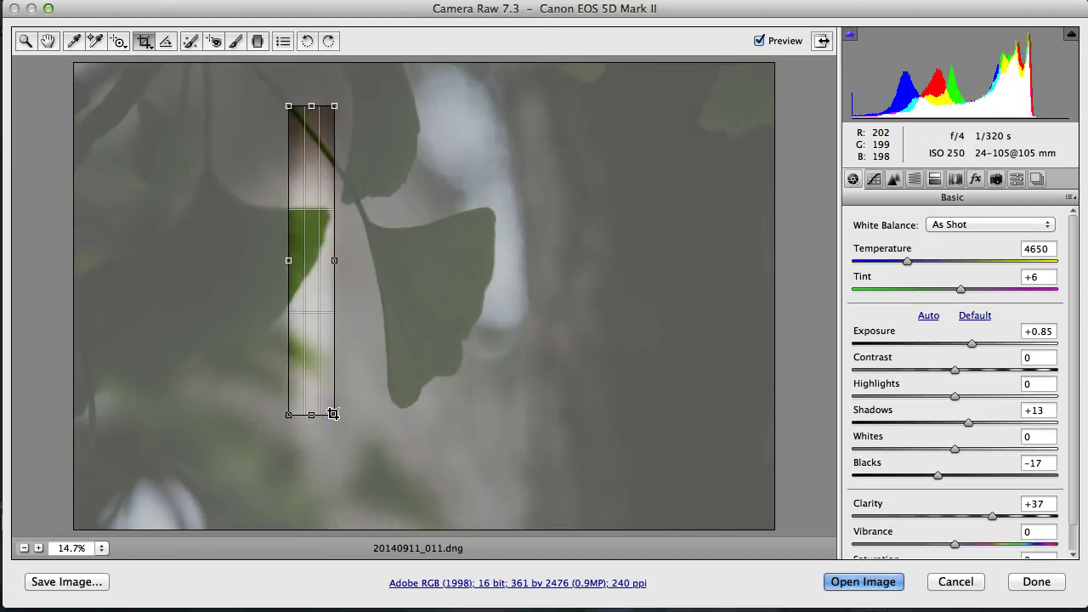
key("Escape")
left_click_drag(148, 202, 663, 283)
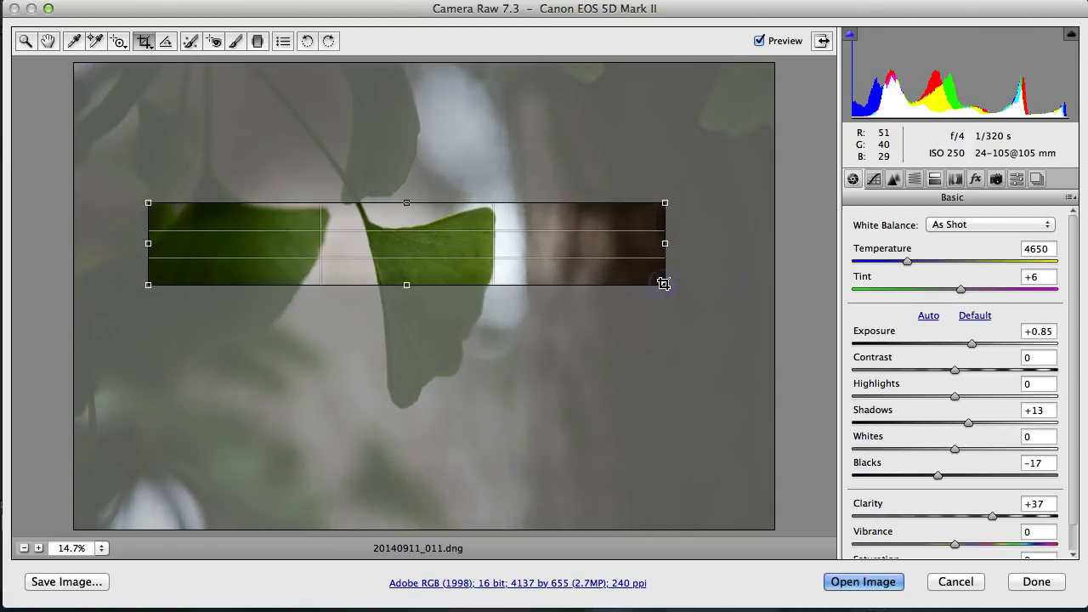
key("Escape")
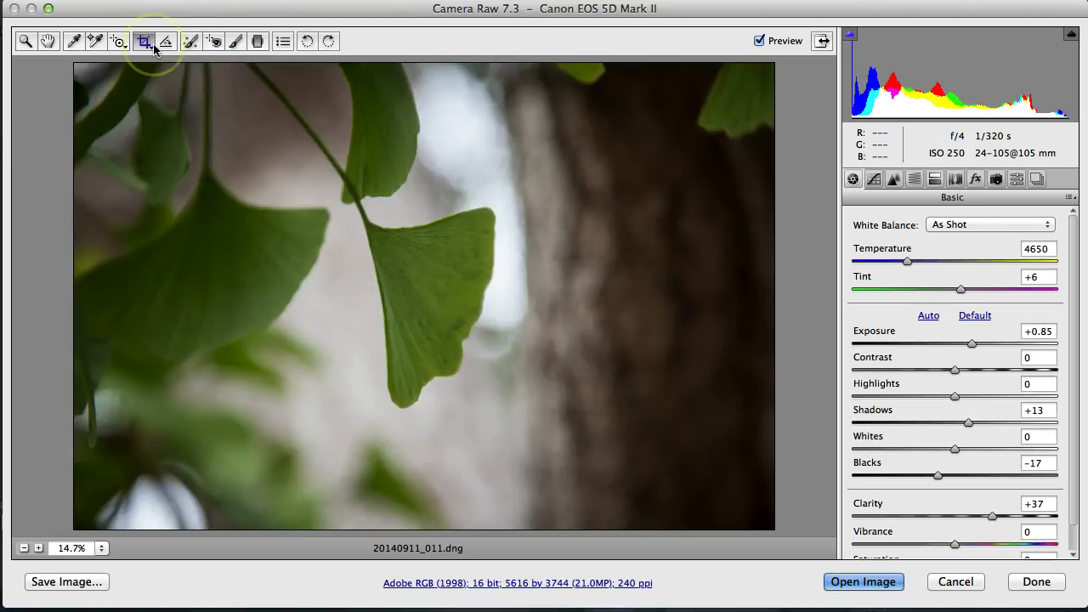
Reopen the crop ratio list.
left_click(146, 42)
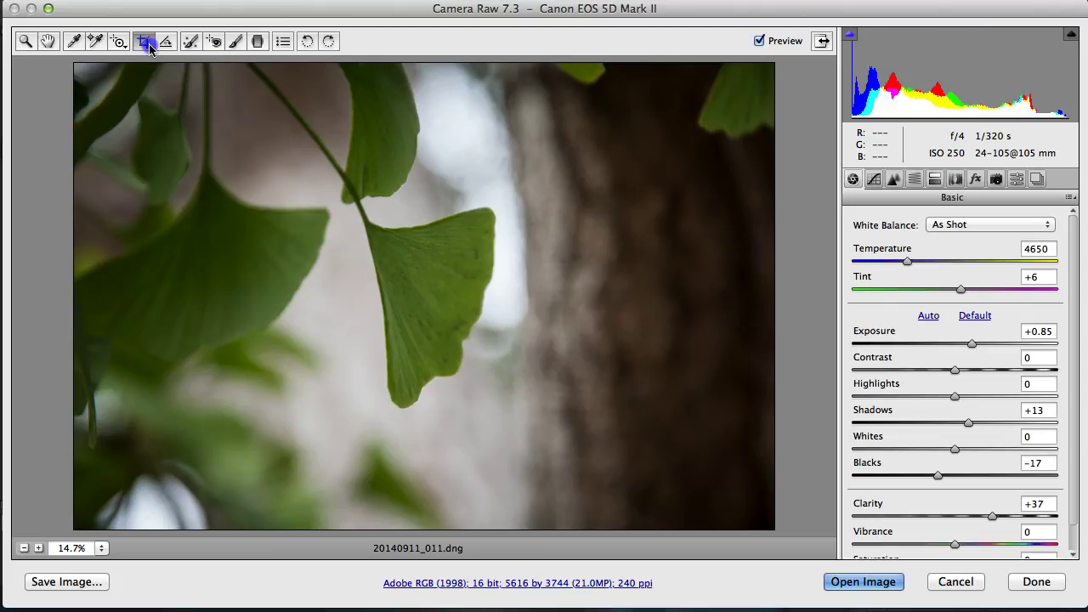
left_click(149, 65)
left_click(146, 42)
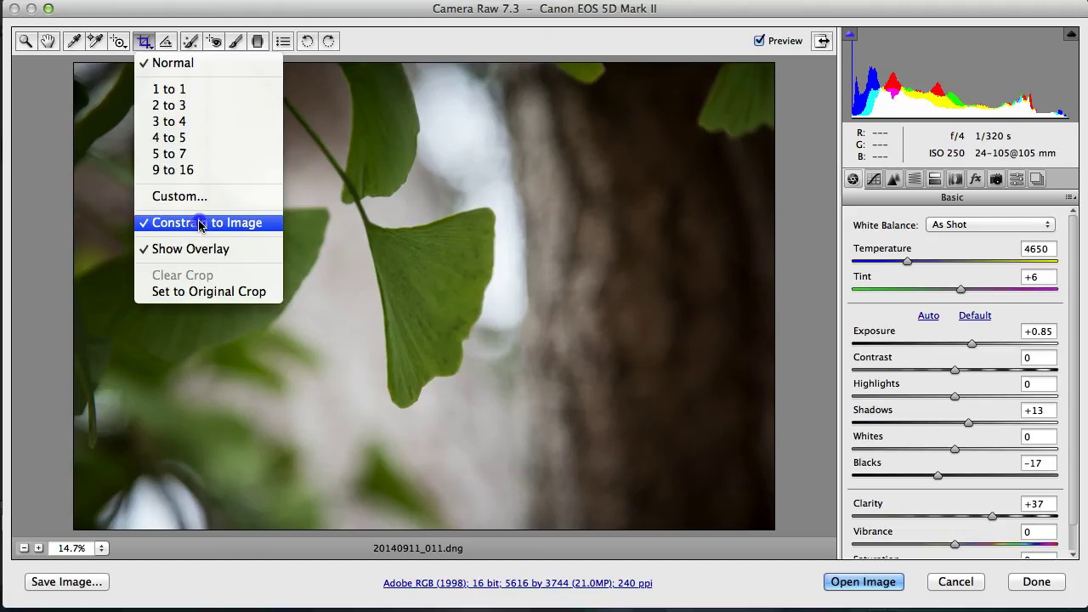
Draw a 3 to 4 trial crop, stretch its corners to the photo edges, then clear it.
left_click(212, 119)
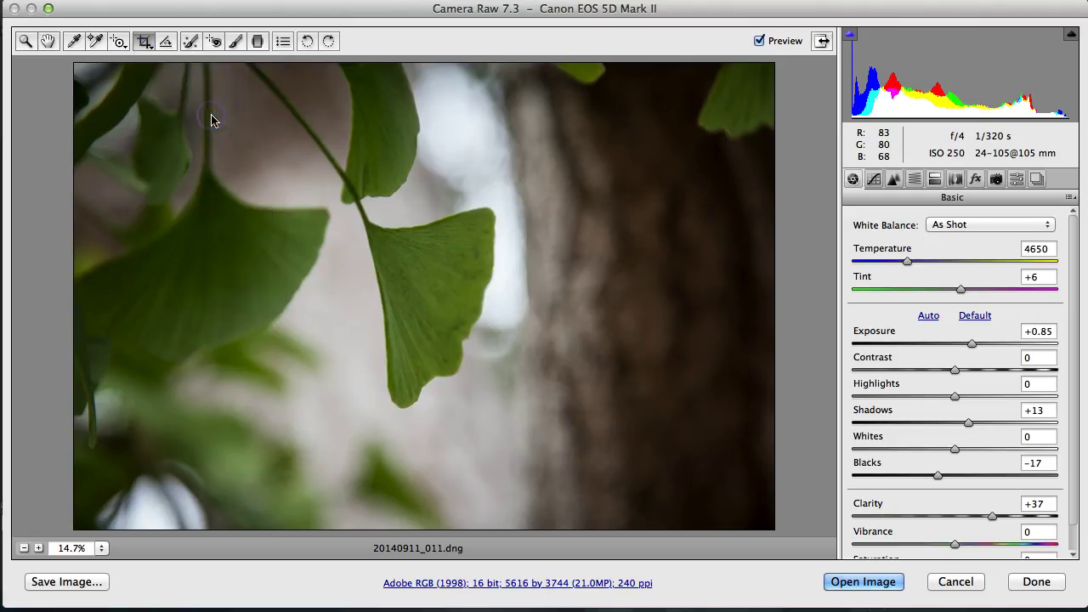
mouse_move(131, 113)
left_mouse_down()
mouse_move(208, 201)
mouse_move(384, 313)
left_mouse_up()
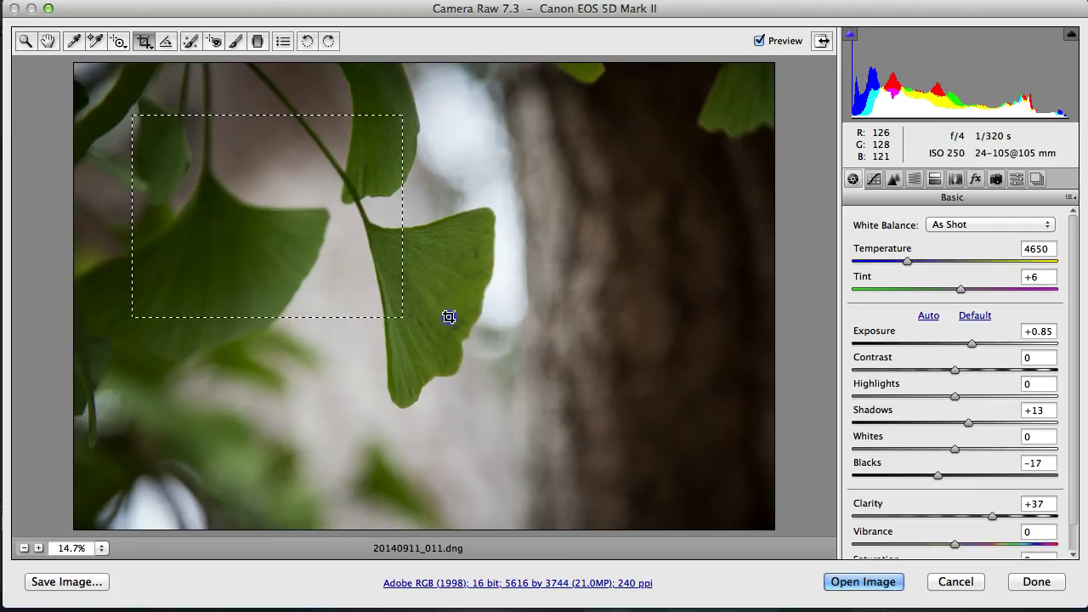
mouse_move(384, 313)
left_mouse_down()
mouse_move(540, 402)
mouse_move(813, 510)
left_mouse_up()
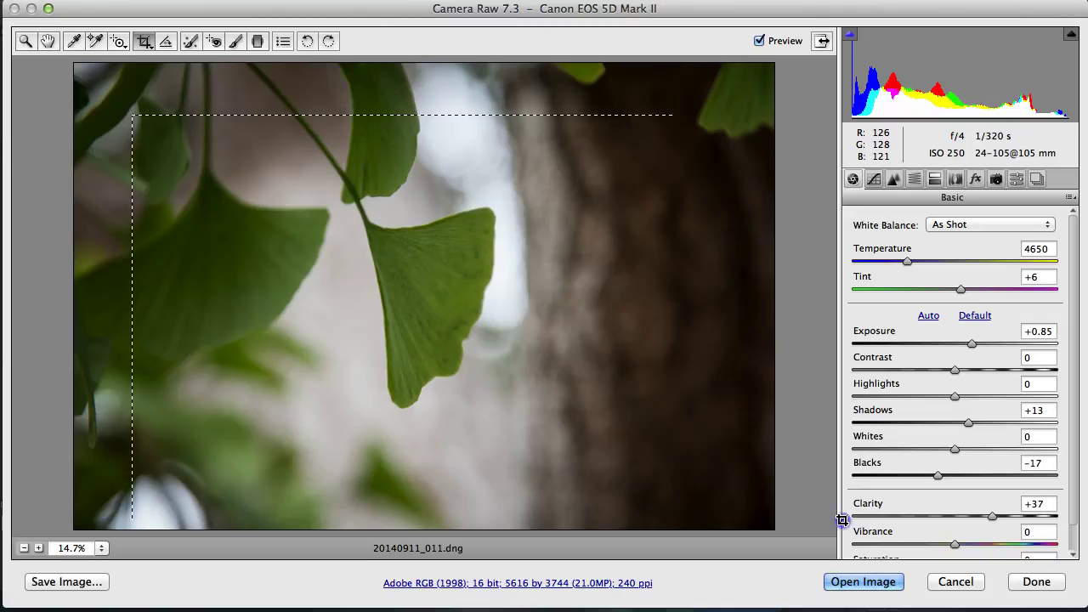
left_click_drag(813, 510, 813, 527)
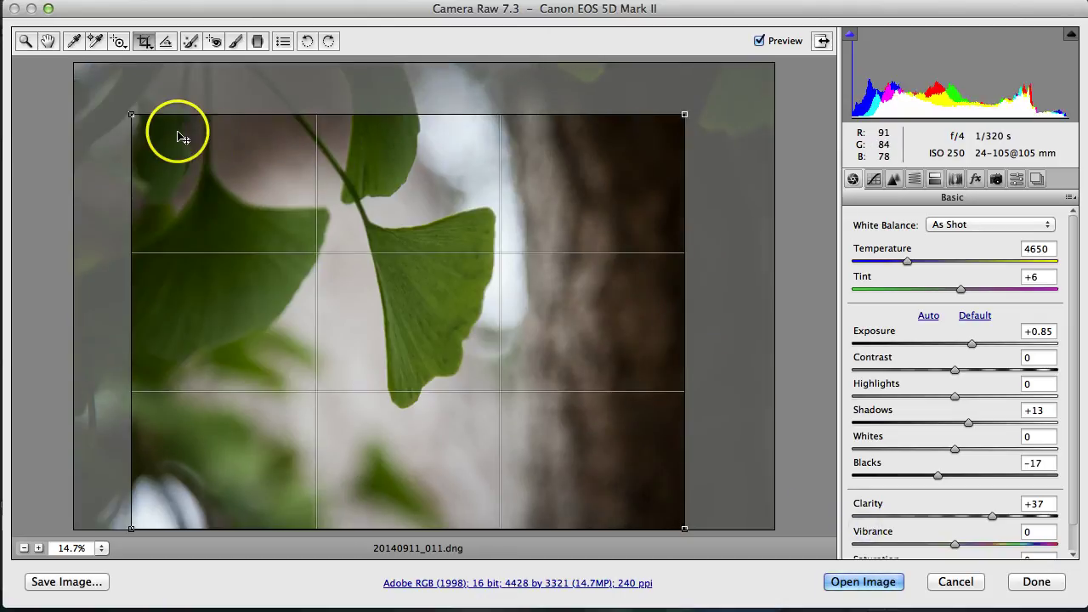
left_click_drag(131, 114, 68, 60)
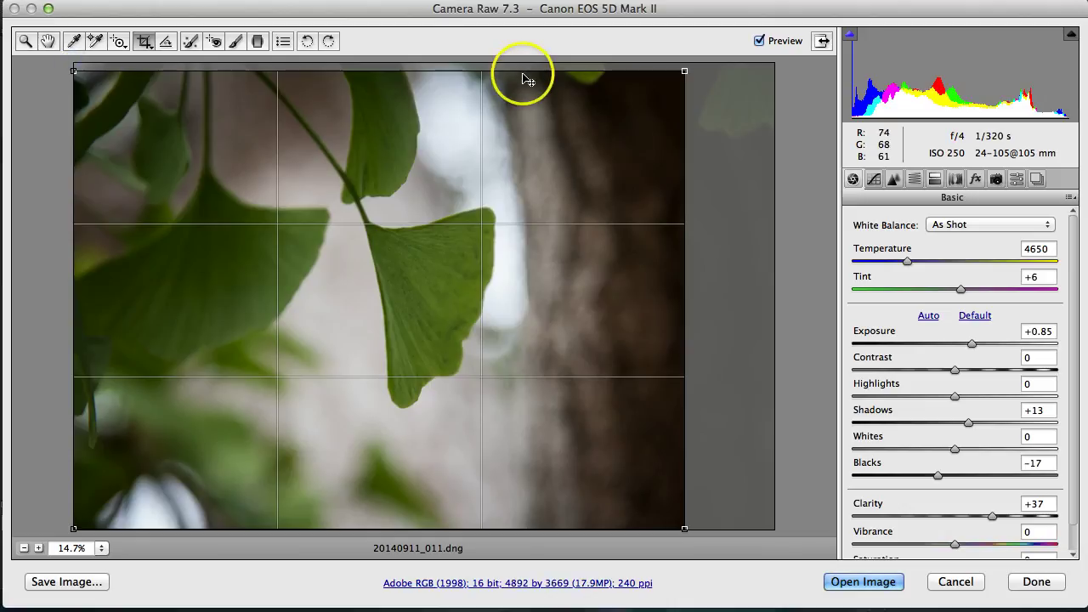
left_click_drag(687, 67, 699, 53)
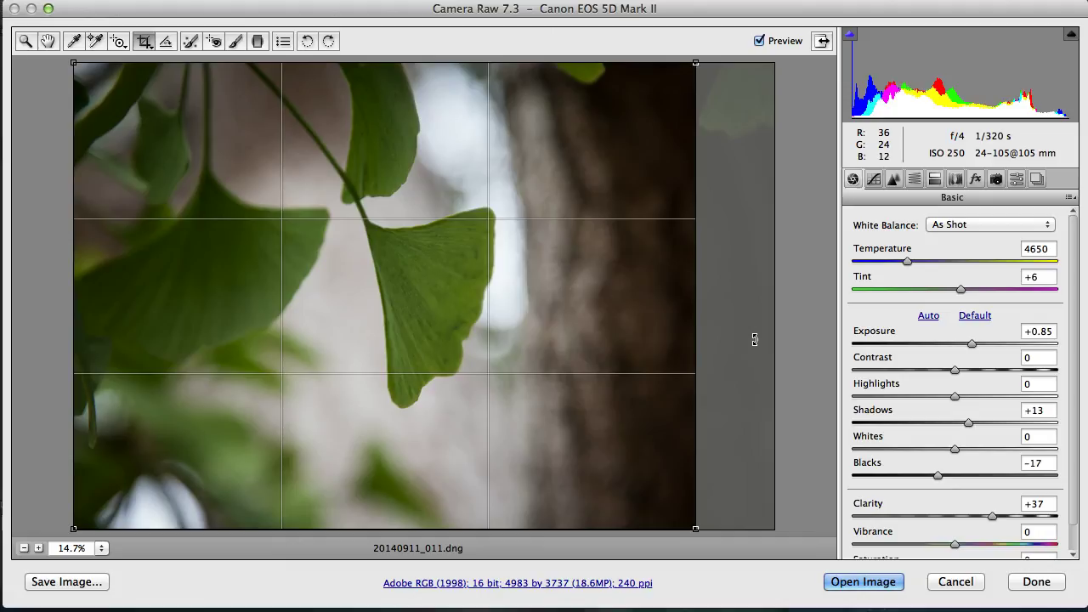
key("Escape")
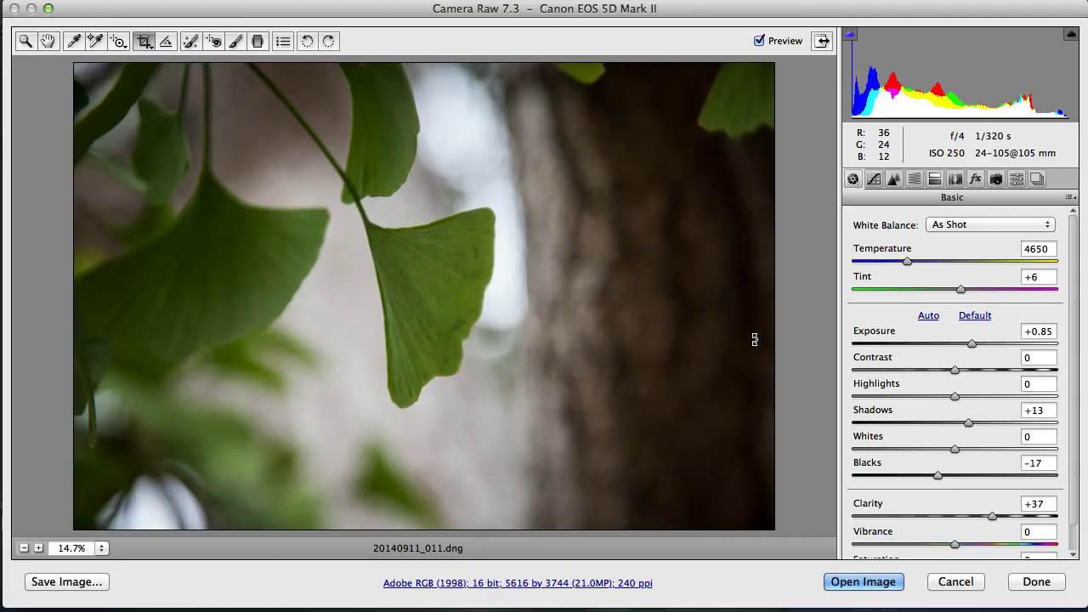
Draw a 2 to 3 crop, trimming the top and right edges to 4982 by 3321 pixels.
left_click(146, 41)
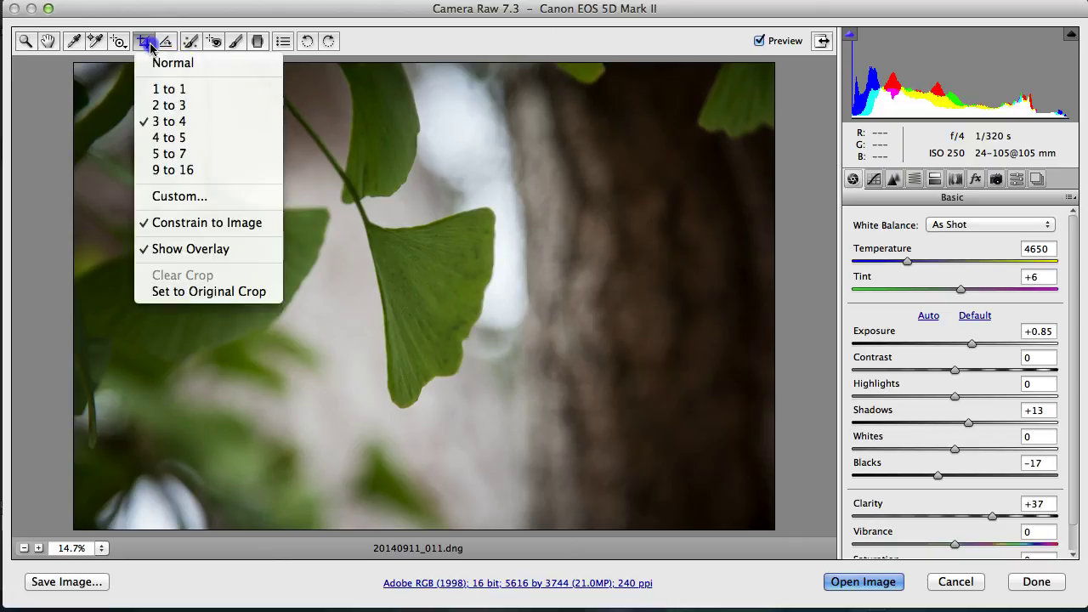
left_click(218, 109)
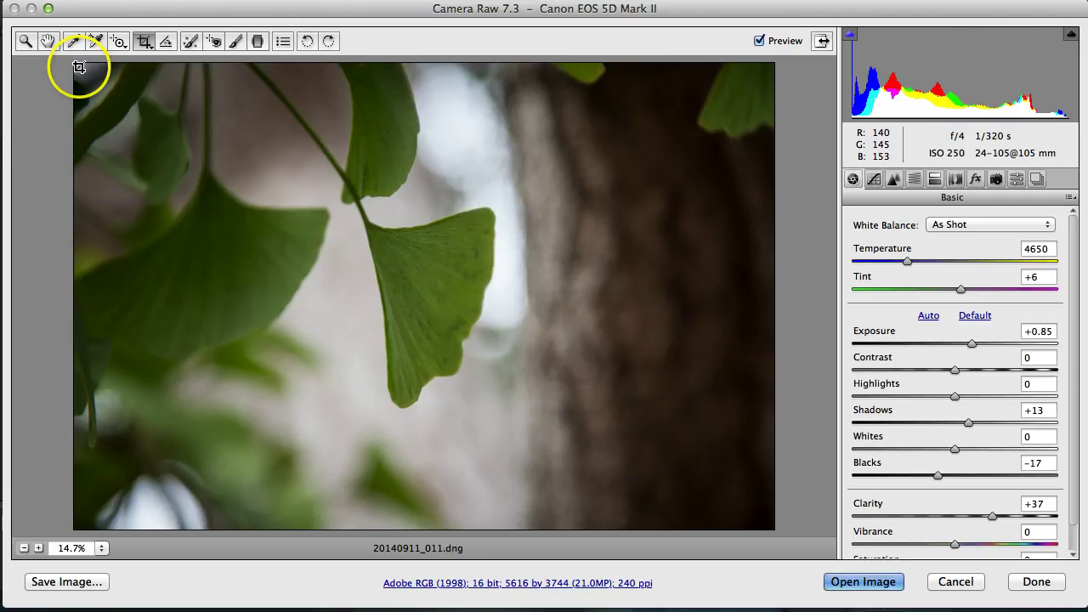
mouse_move(77, 68)
left_mouse_down()
mouse_move(370, 281)
mouse_move(789, 539)
left_mouse_up()
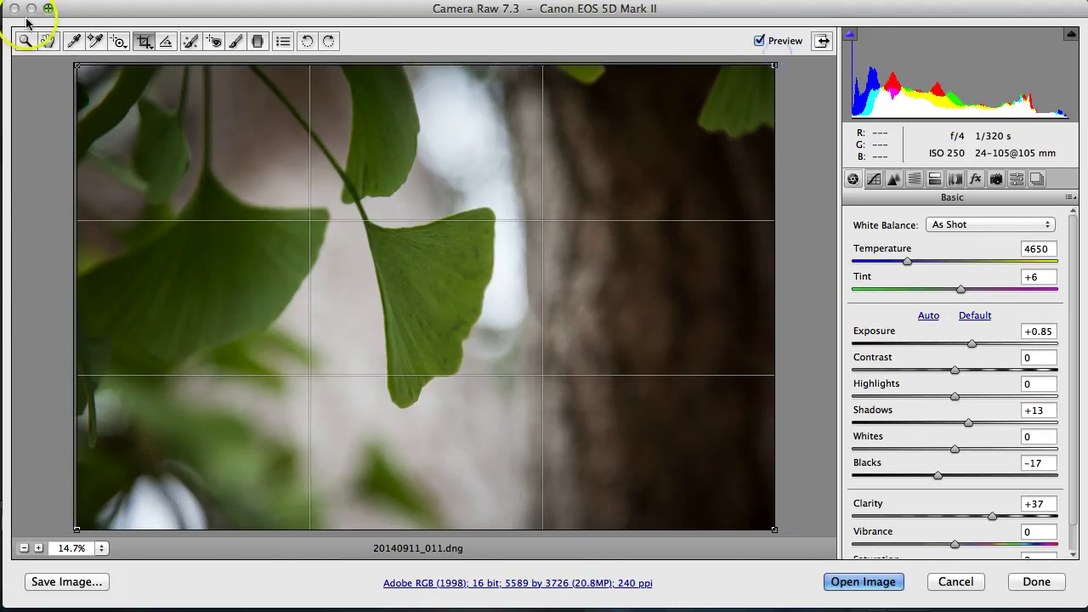
left_click_drag(76, 67, 71, 55)
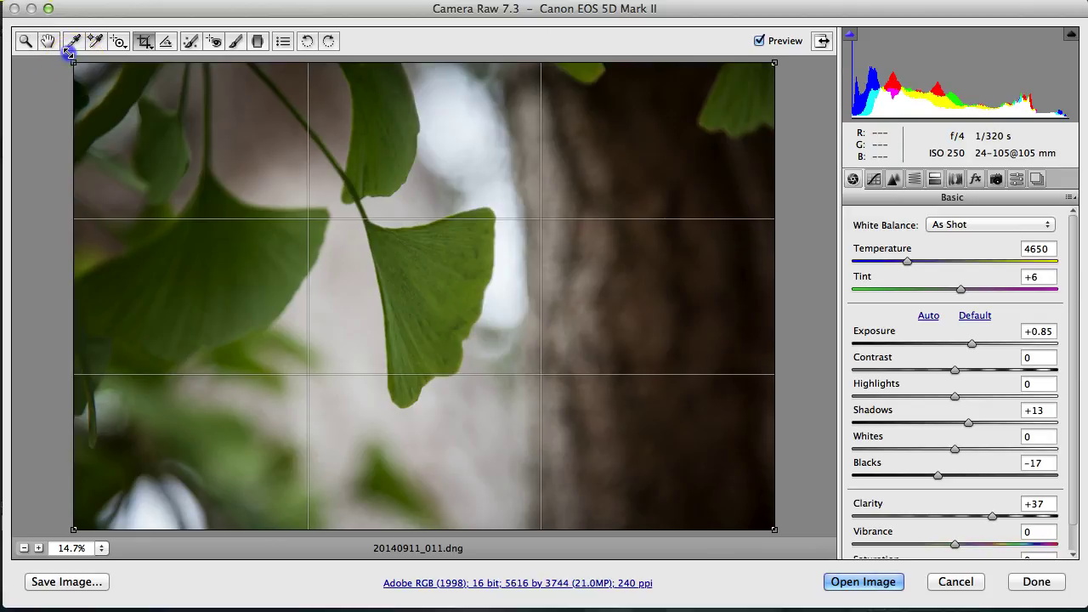
left_click(255, 186)
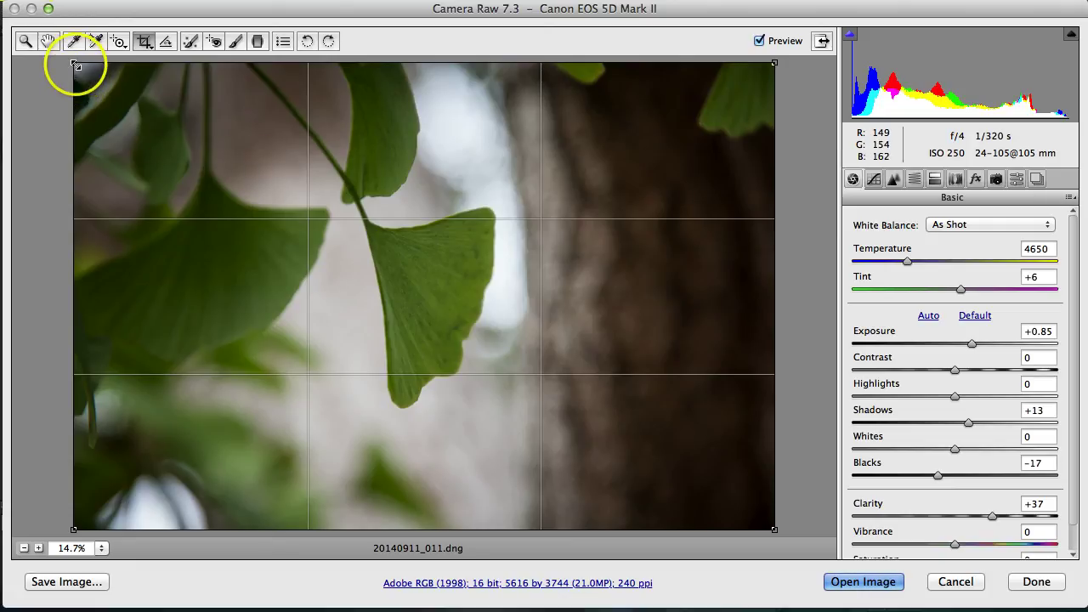
mouse_move(75, 65)
left_mouse_down()
mouse_move(110, 92)
mouse_move(71, 59)
left_mouse_up()
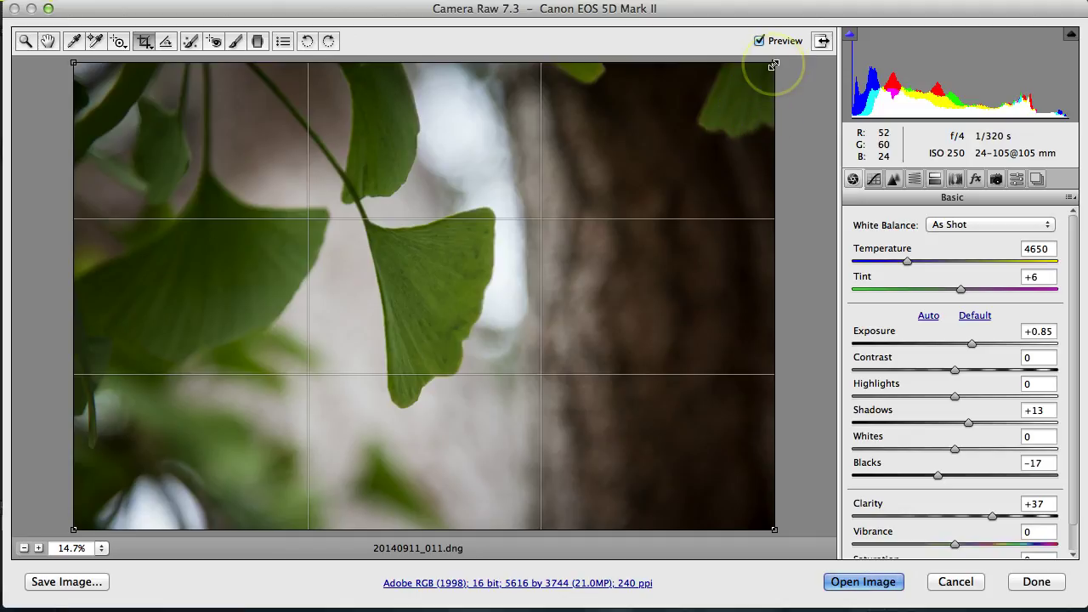
left_click_drag(774, 65, 696, 107)
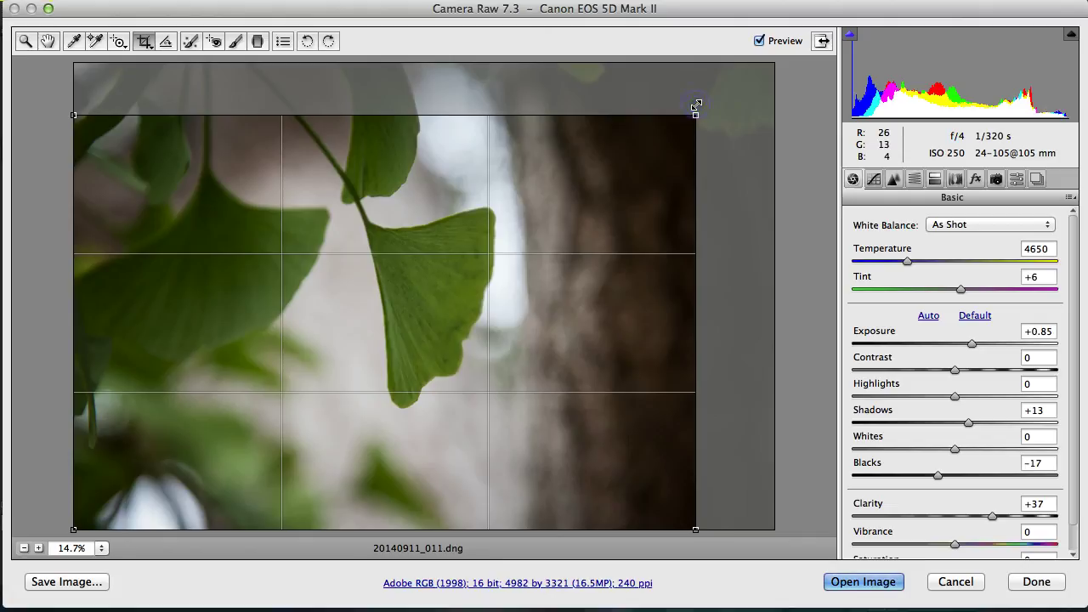
Close Camera Raw with the 2 to 3 crop, then switch the crop ratio to Normal.
left_click(1039, 582)
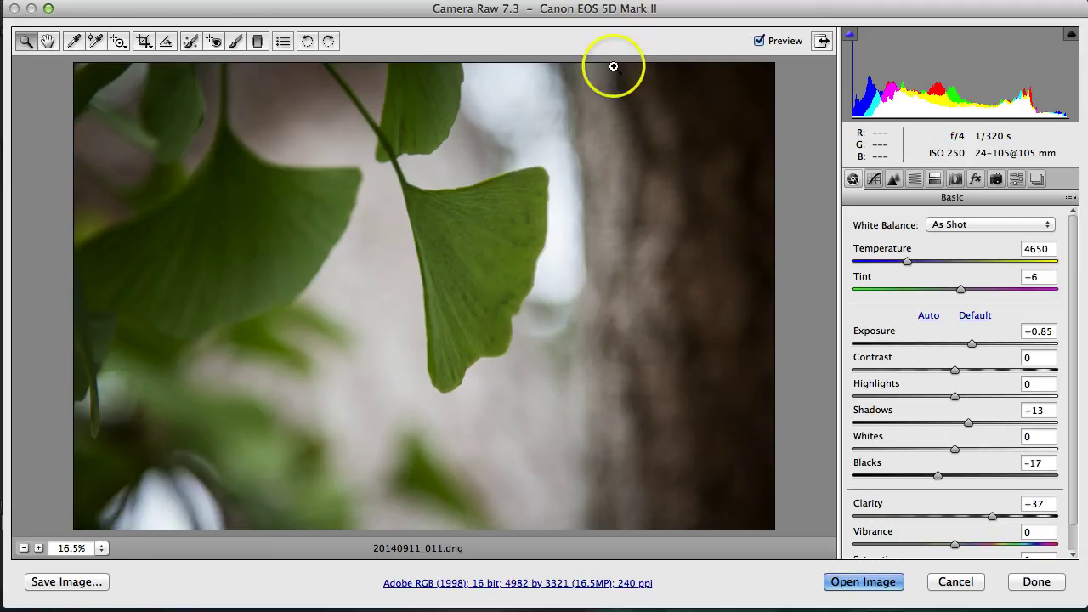
left_click(144, 41)
left_click(150, 44)
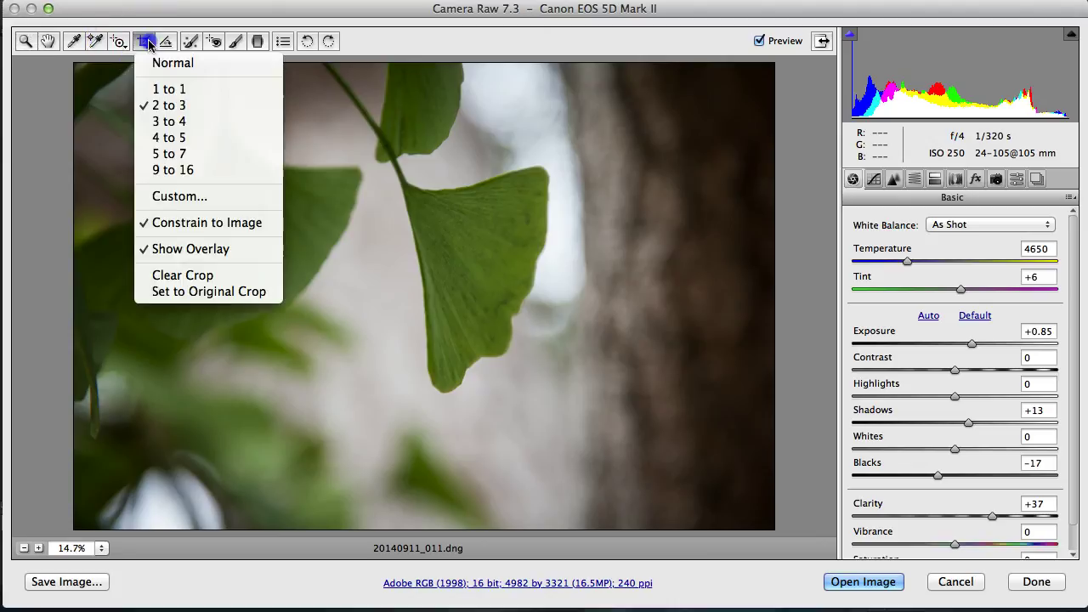
left_click(154, 67)
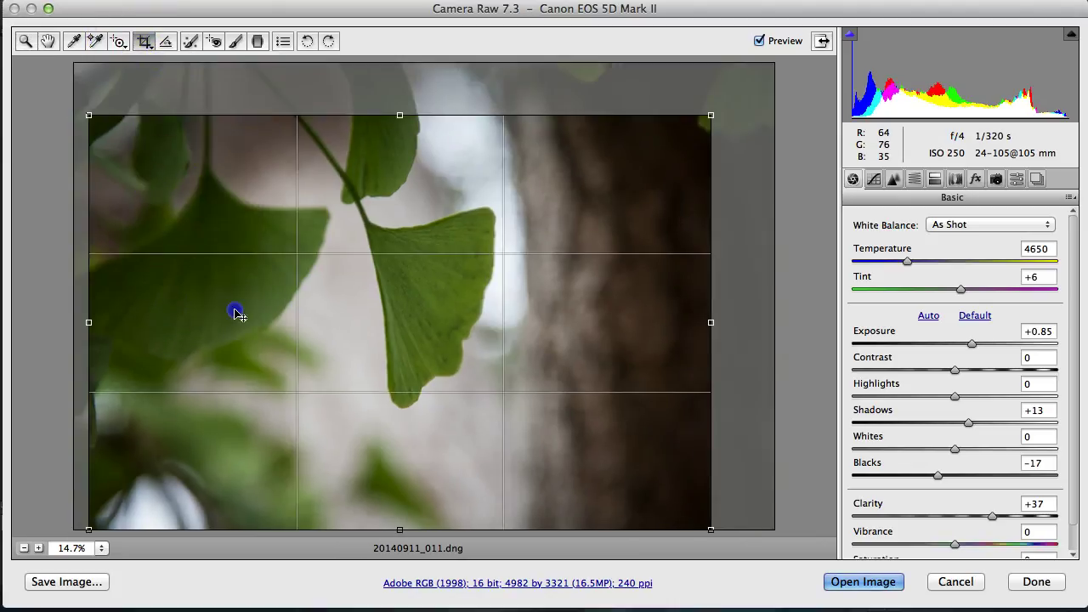
Narrow the crop to a tall slice of the tree trunk and close Camera Raw.
left_click_drag(161, 179, 221, 306)
mouse_move(148, 114)
left_mouse_down()
mouse_move(440, 115)
mouse_move(556, 129)
left_mouse_up()
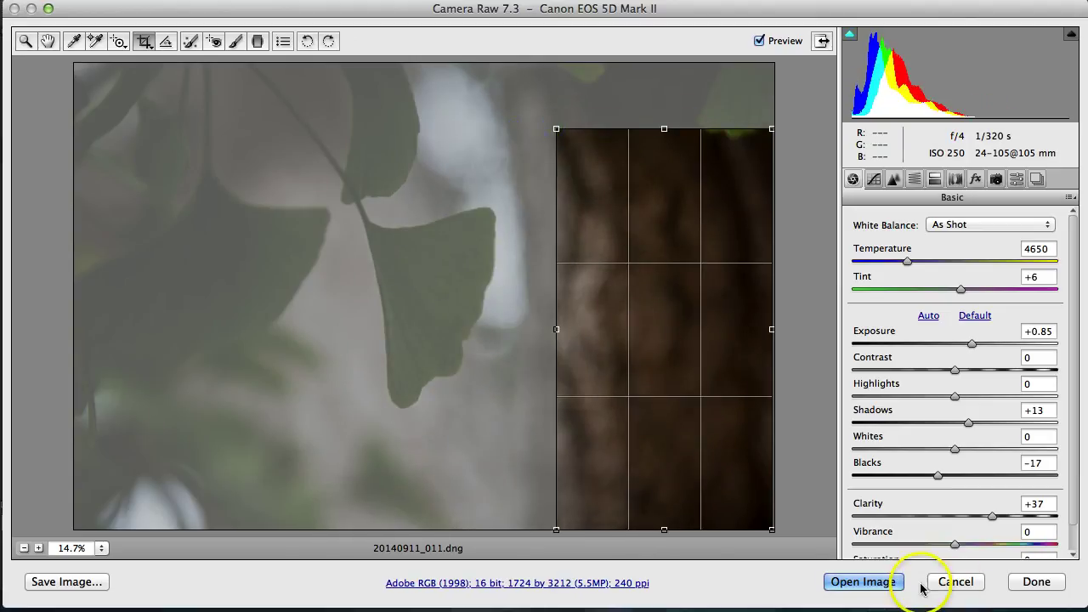
key("z")
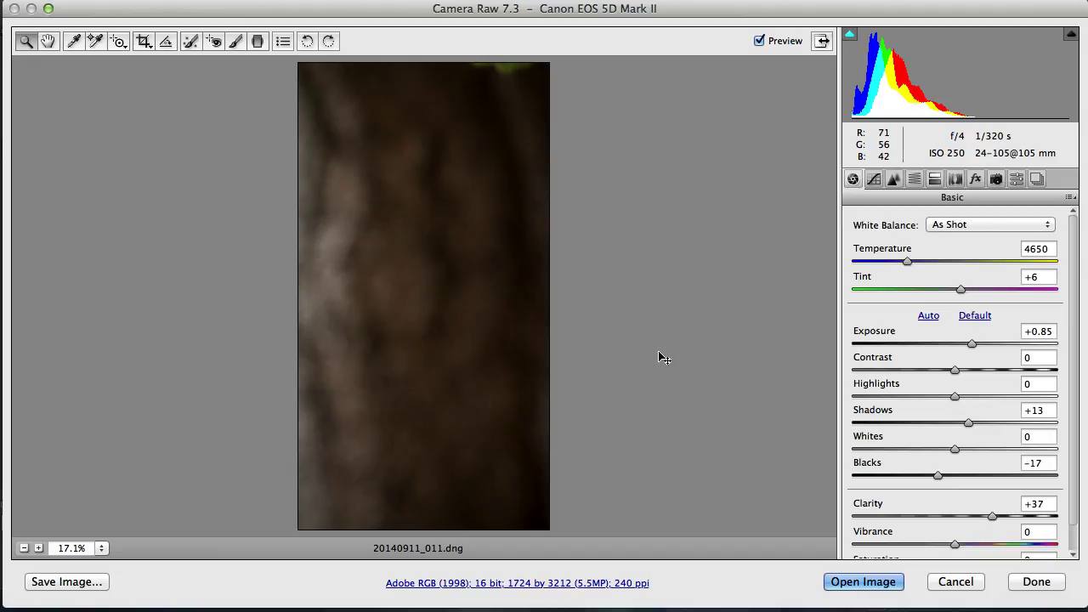
left_click(646, 344)
left_click(1035, 581)
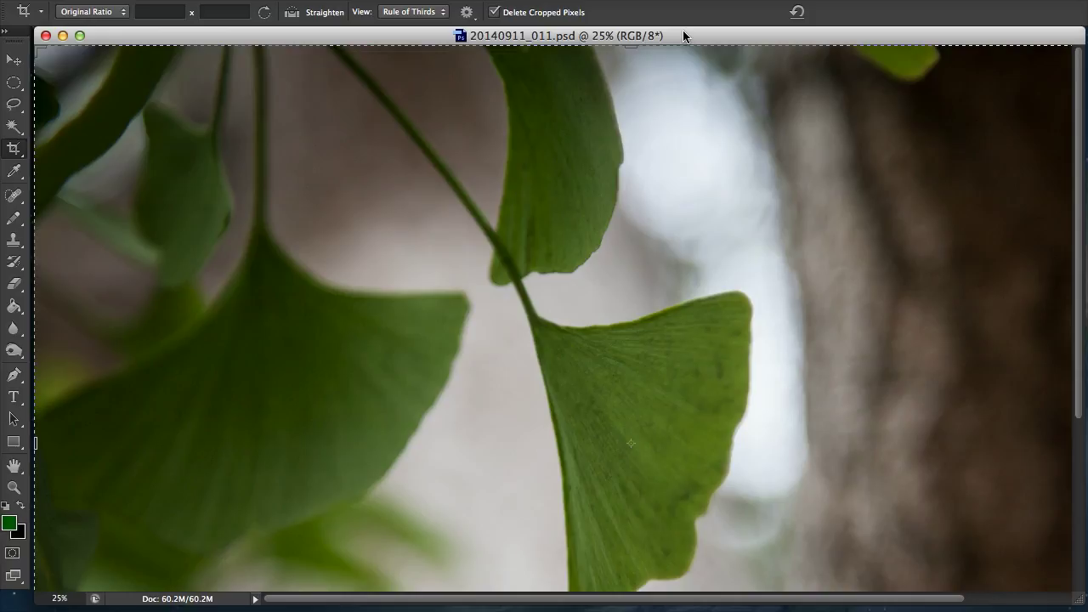
Maximize and restore the document window, then drag its corner so the photo fits.
double_click(685, 35)
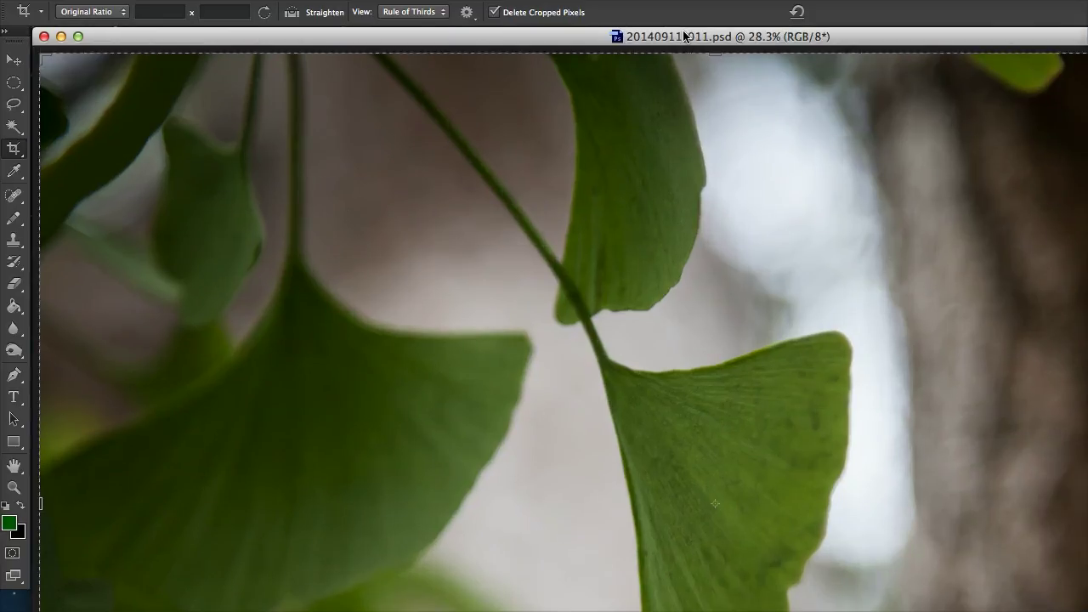
double_click(685, 36)
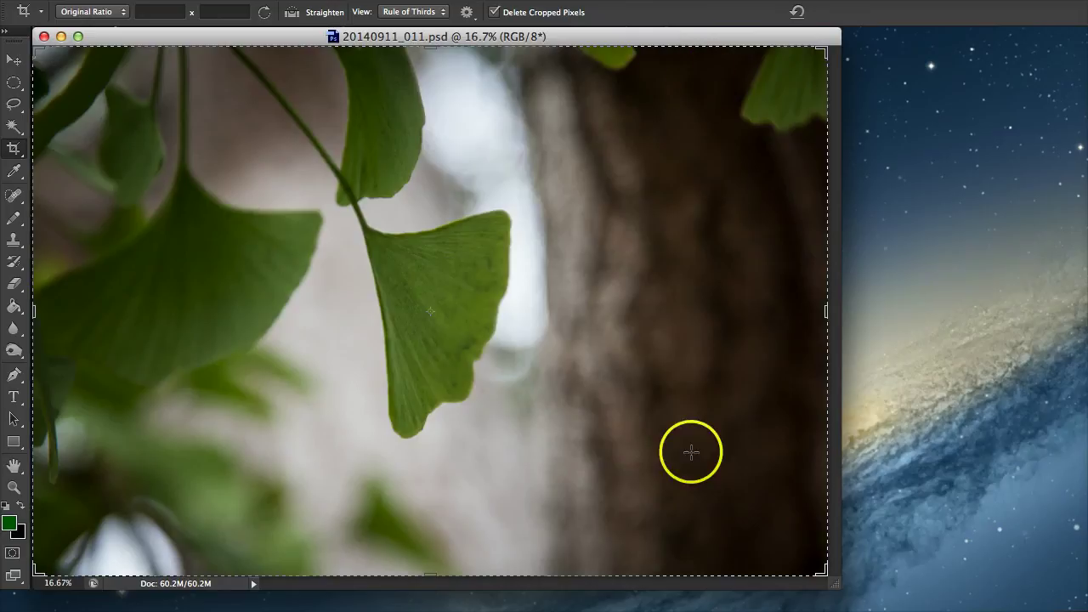
mouse_move(836, 585)
left_mouse_down()
mouse_move(1030, 580)
mouse_move(1086, 610)
left_mouse_up()
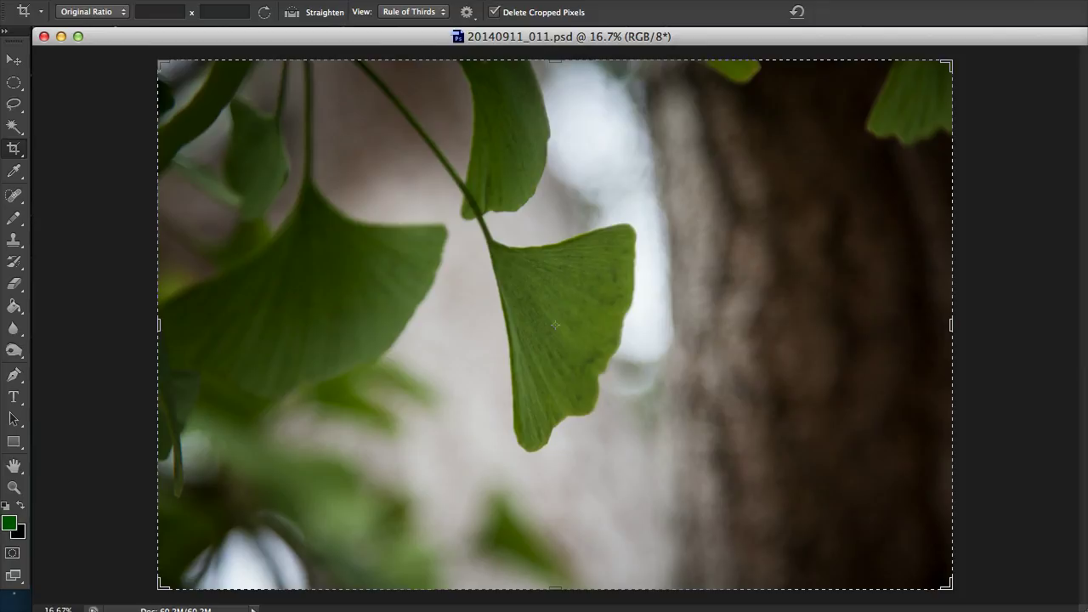
left_click(162, 10)
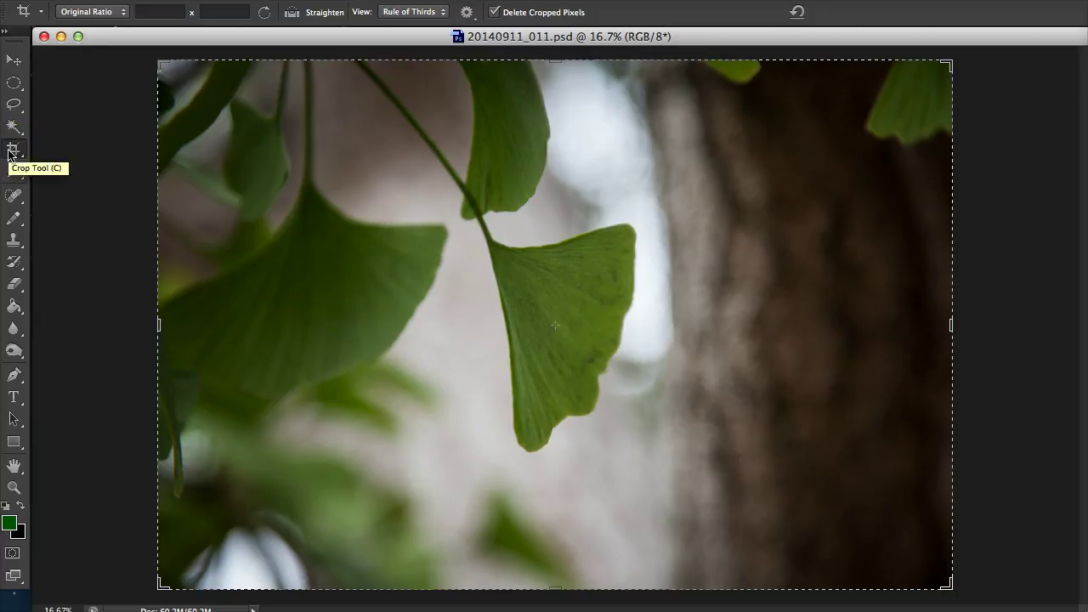
right_click(13, 151)
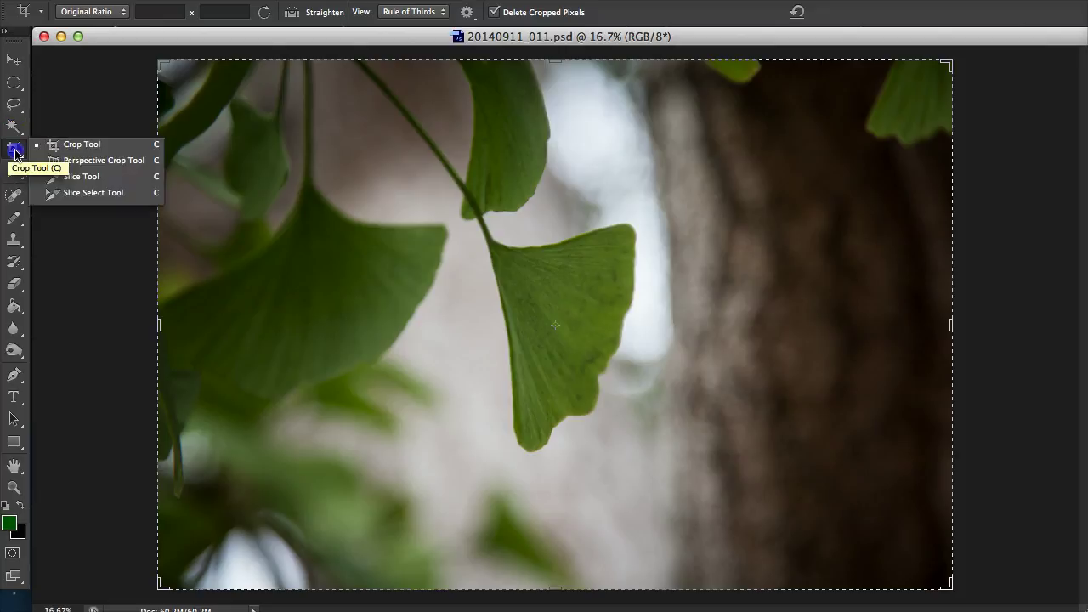
left_click(81, 145)
left_click(101, 177)
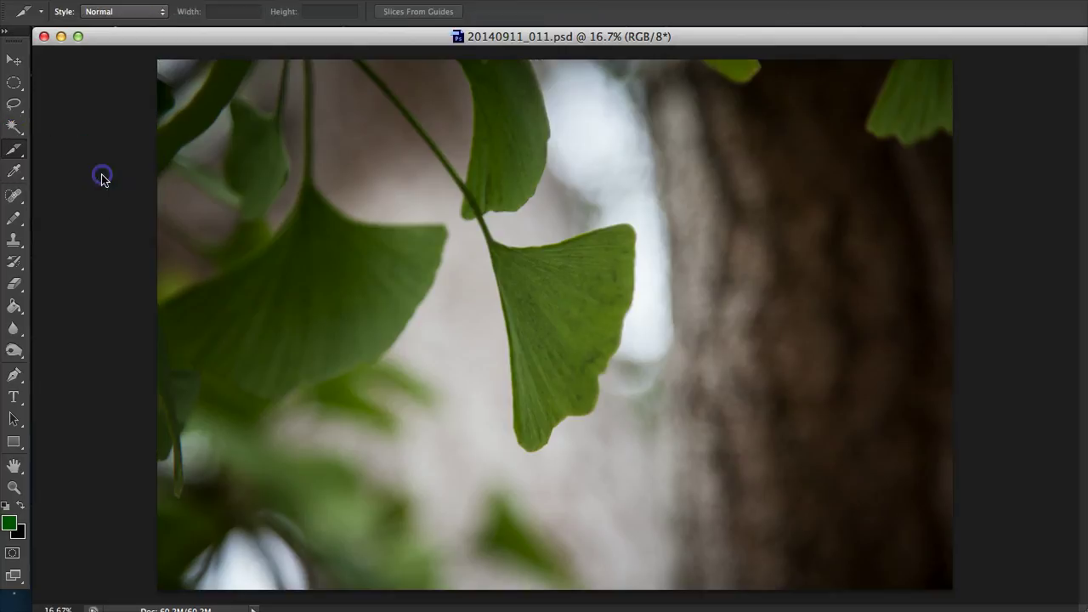
right_click(15, 151)
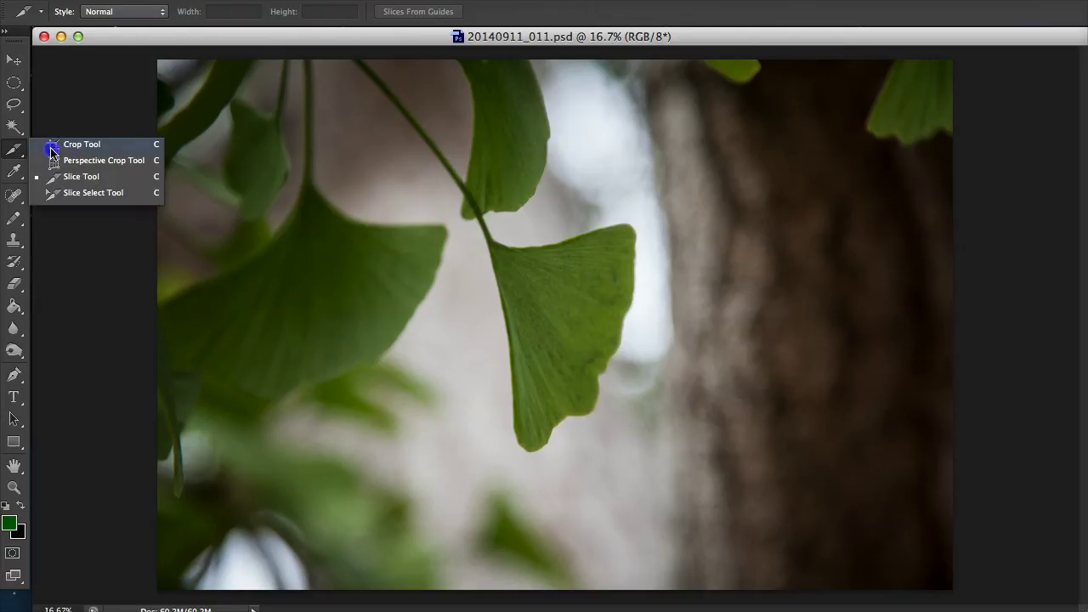
left_click(53, 150)
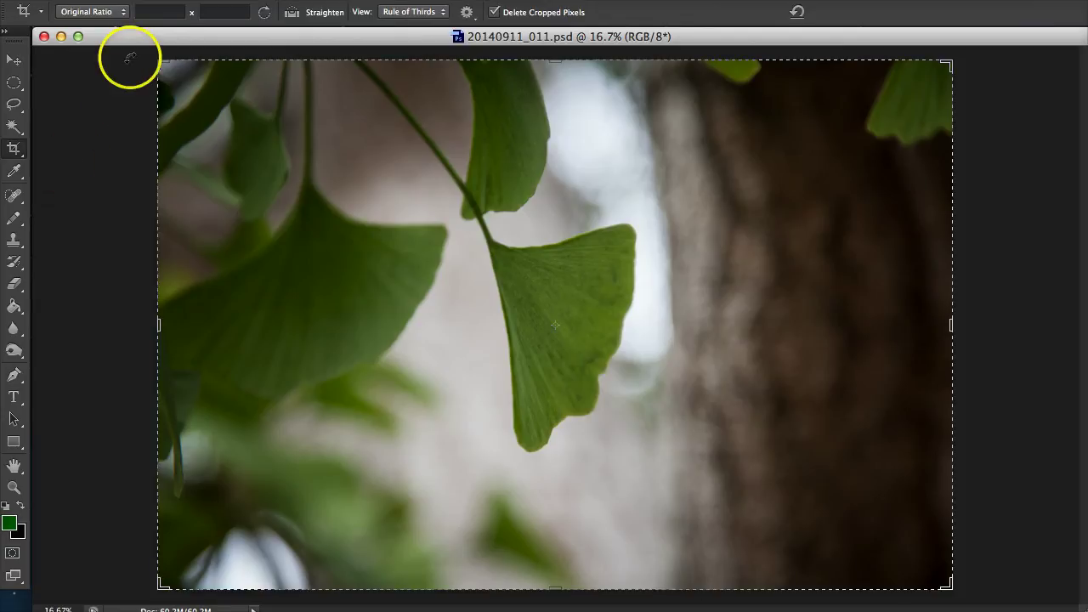
Set the crop to Original Ratio, tighten it from the top-right corner, and commit it.
left_click(93, 11)
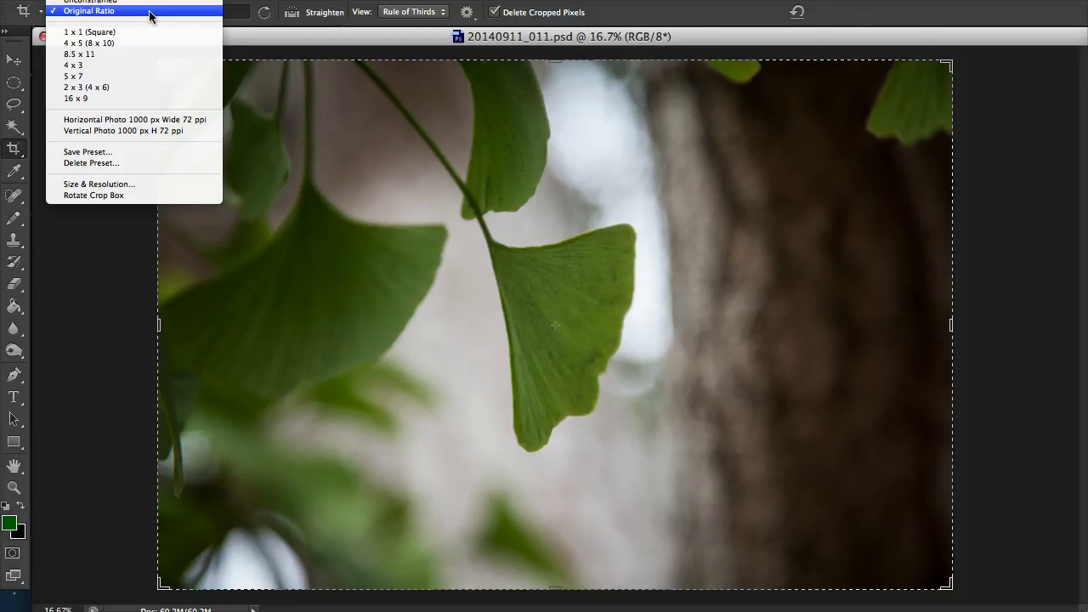
left_click(151, 15)
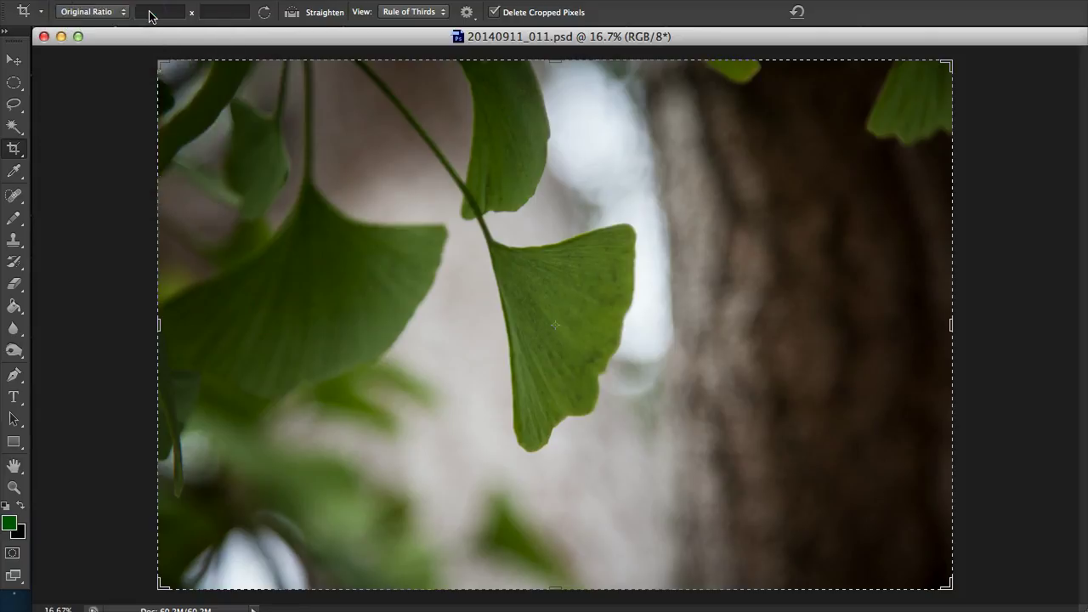
left_click_drag(948, 65, 853, 187)
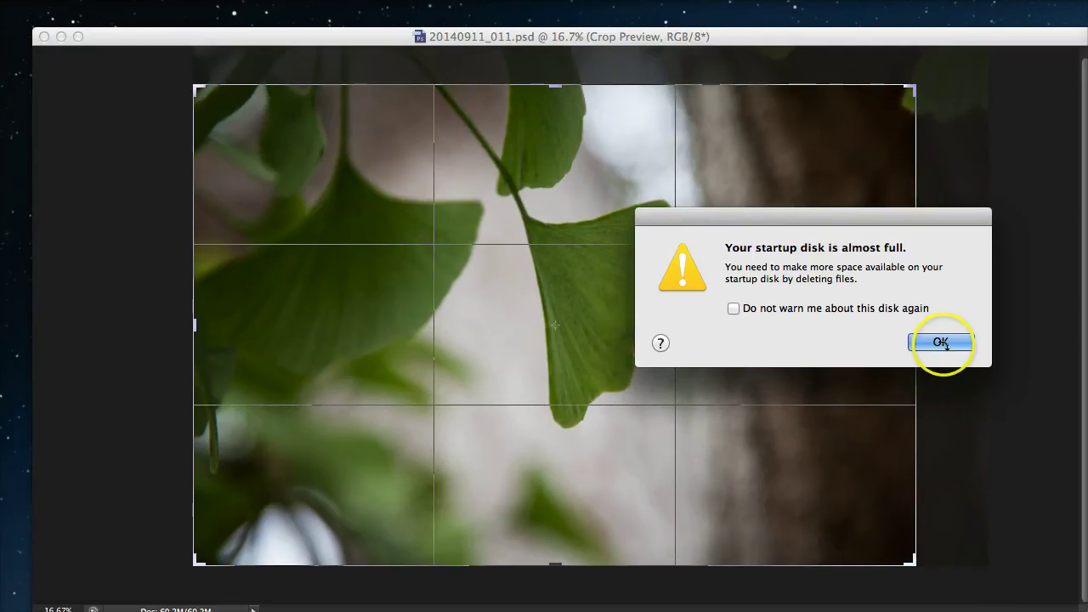
left_click(941, 342)
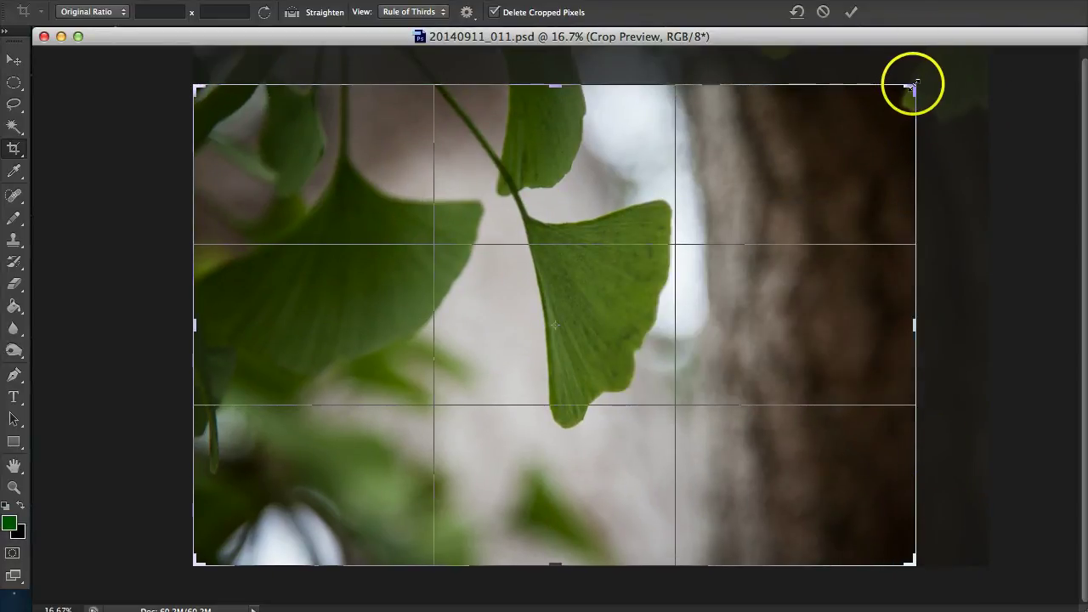
mouse_move(911, 87)
left_mouse_down()
mouse_move(977, 23)
mouse_move(917, 81)
left_mouse_up()
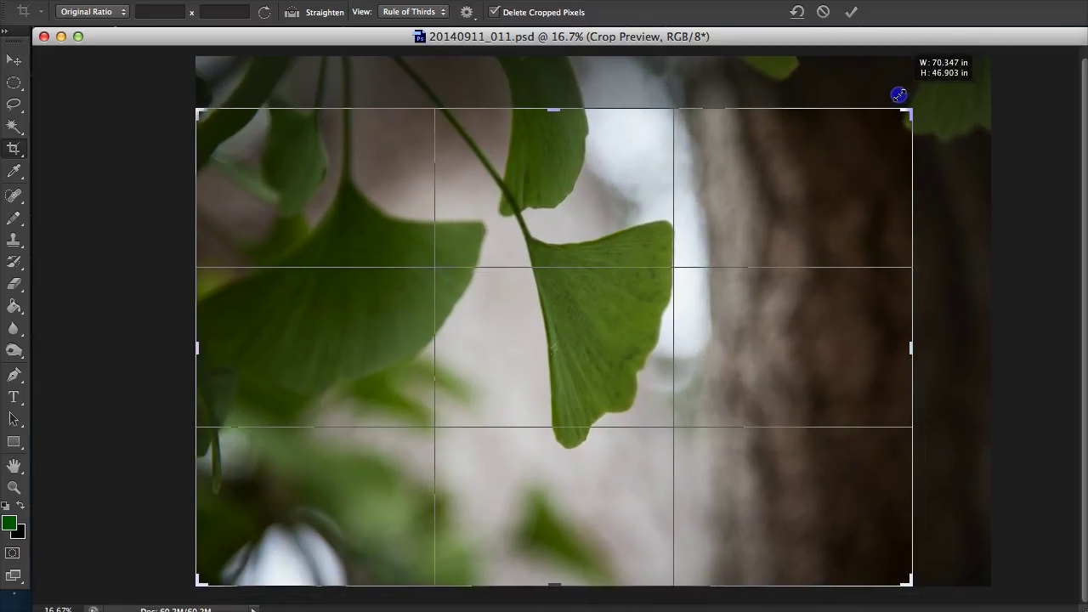
left_click_drag(917, 80, 893, 97)
double_click(769, 174)
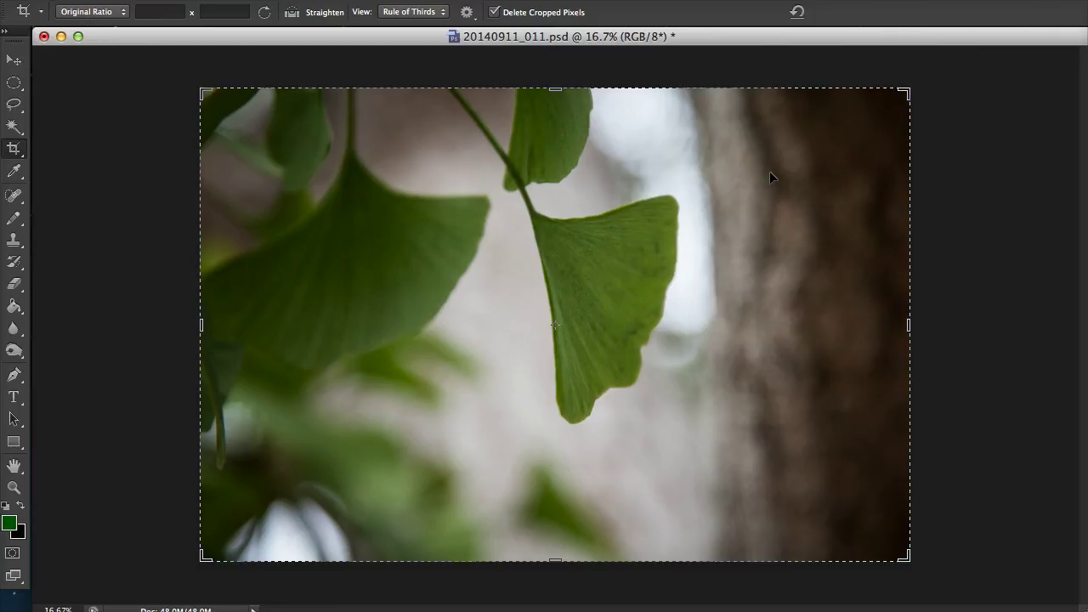
left_click(761, 277)
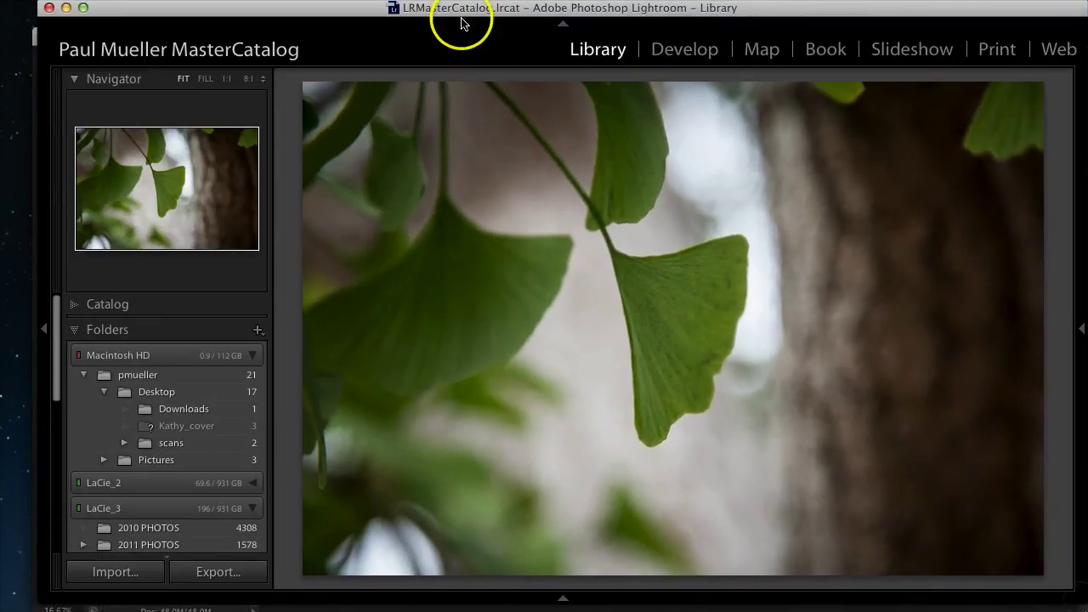
Minimize Photoshop, show the ginkgo photo in Lightroom's Develop module, and widen the window.
left_click_drag(465, 10, 430, 11)
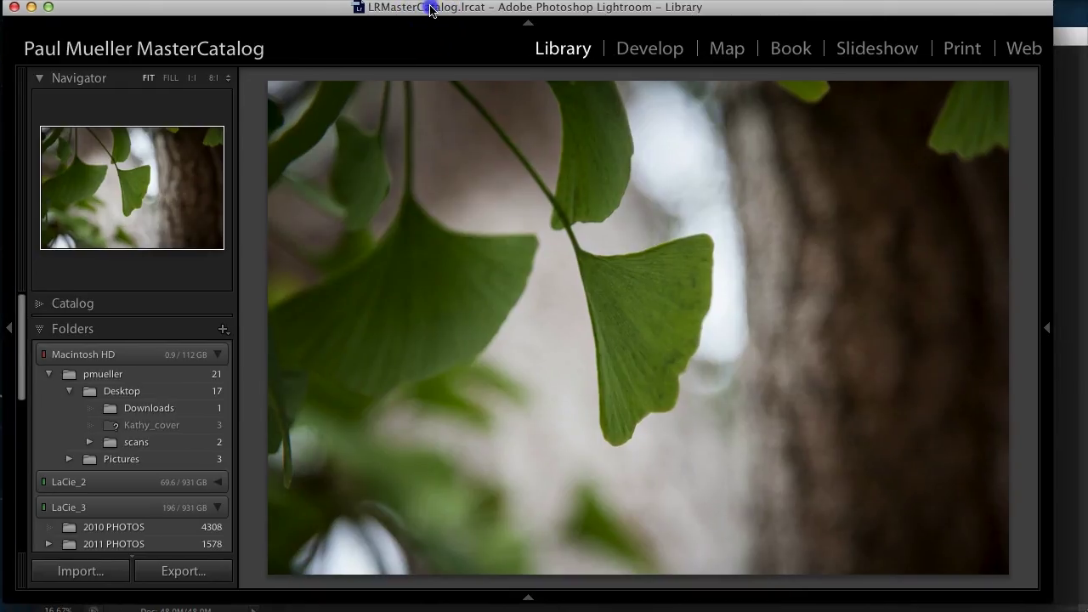
left_click(1078, 595)
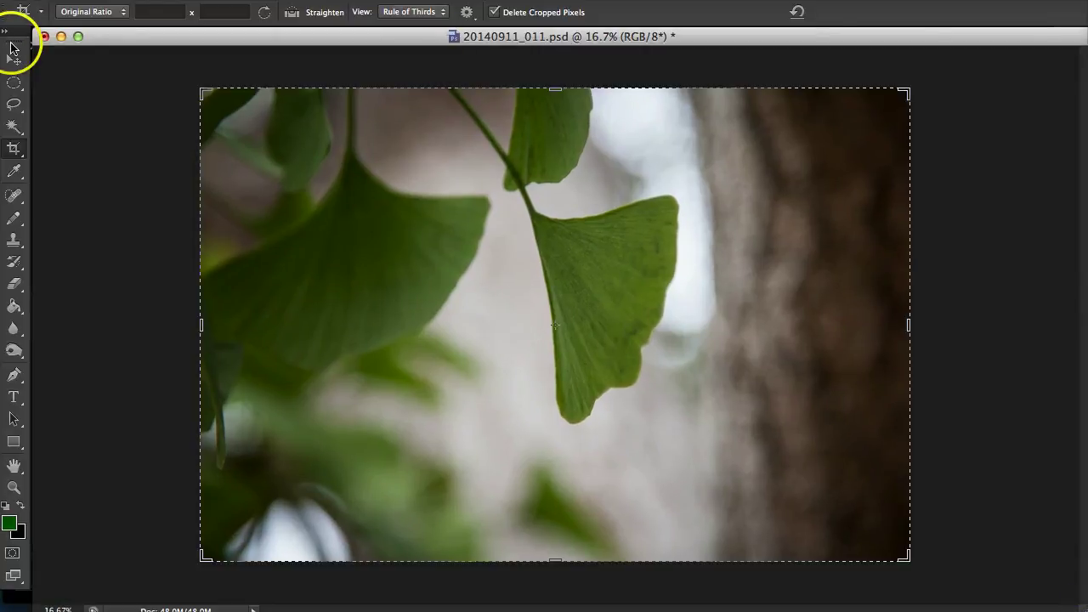
left_click(62, 38)
left_click(982, 374)
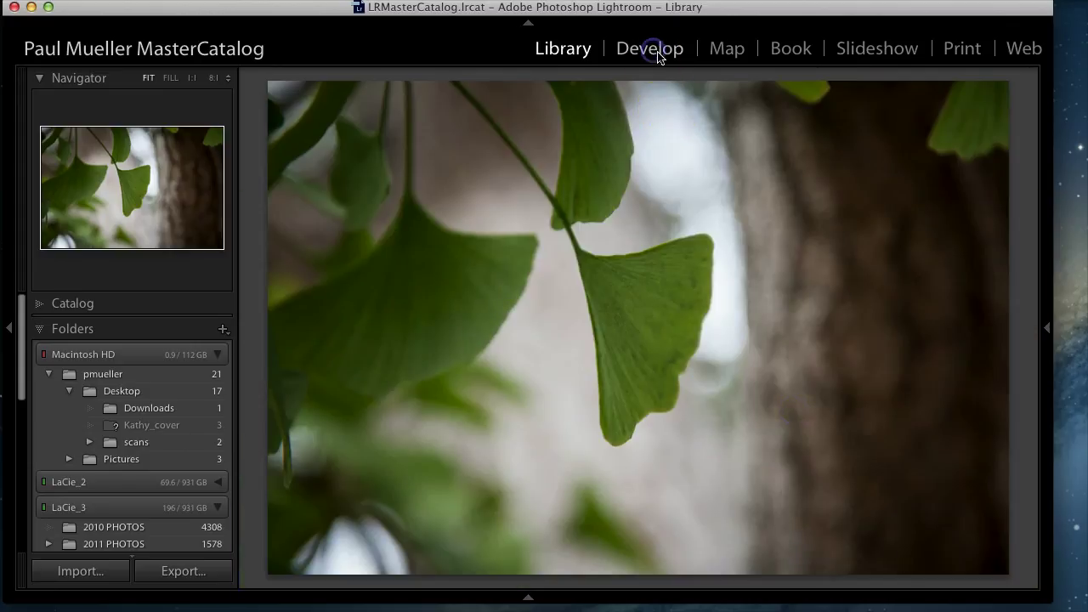
left_click(650, 48)
left_click_drag(1039, 599, 1072, 602)
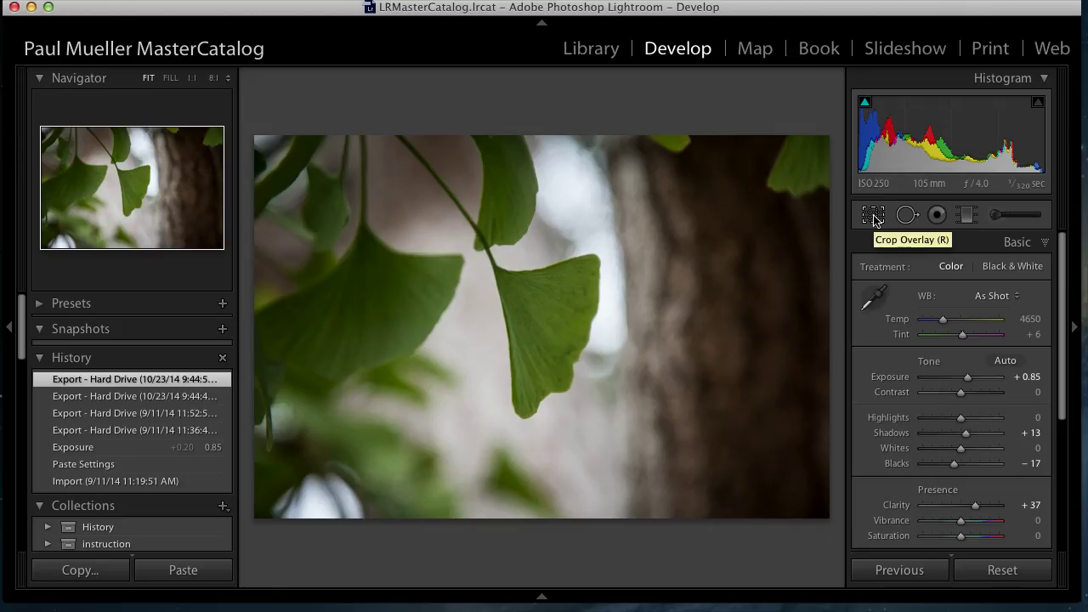
left_click(875, 218)
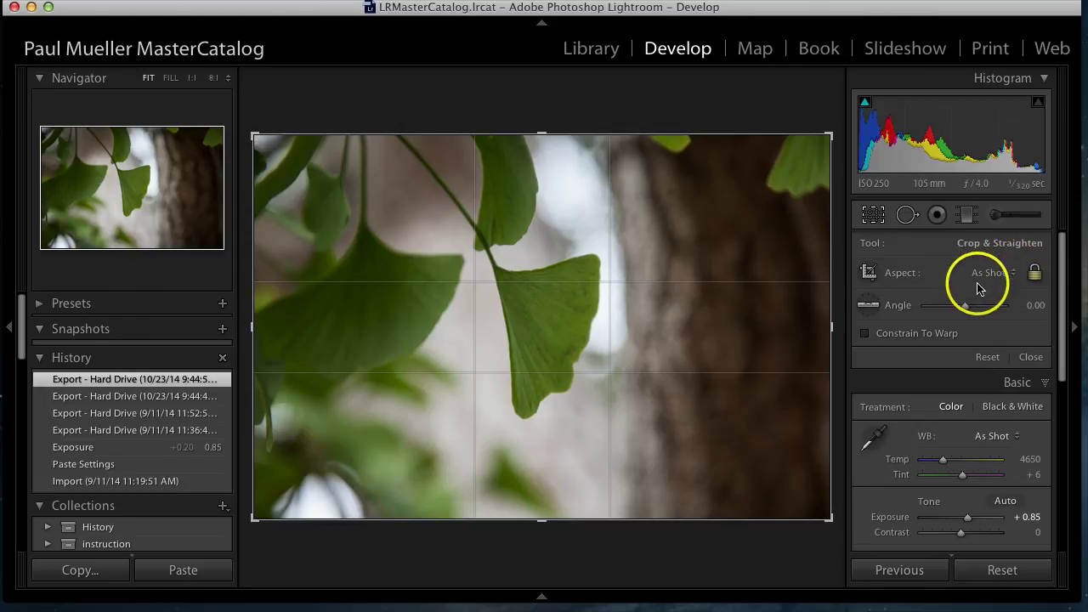
left_click(1012, 273)
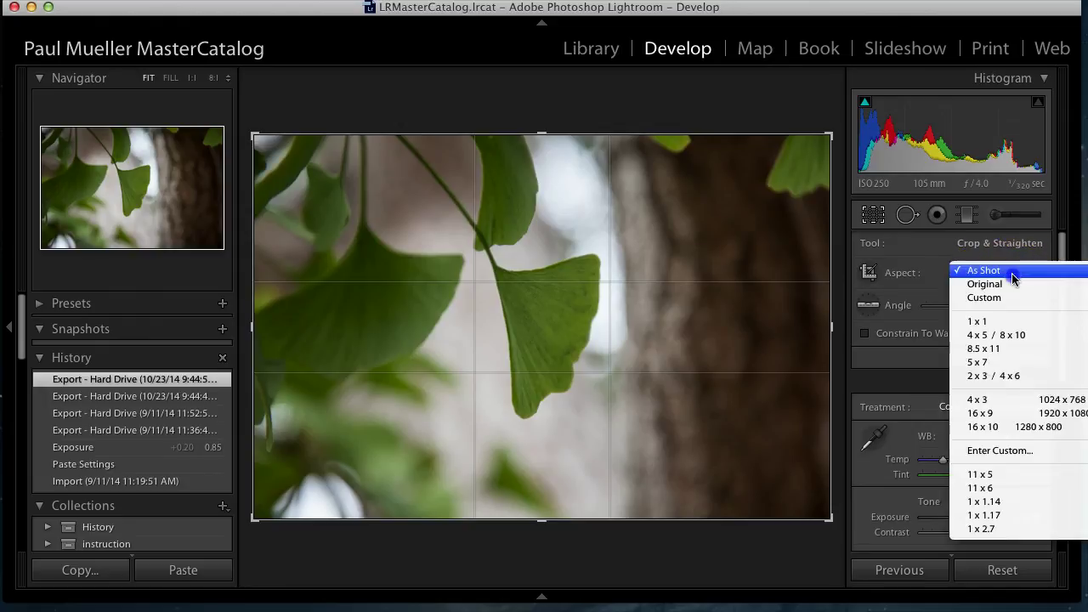
left_click(1013, 273)
left_click(1034, 273)
left_click(1034, 273)
left_click(1034, 273)
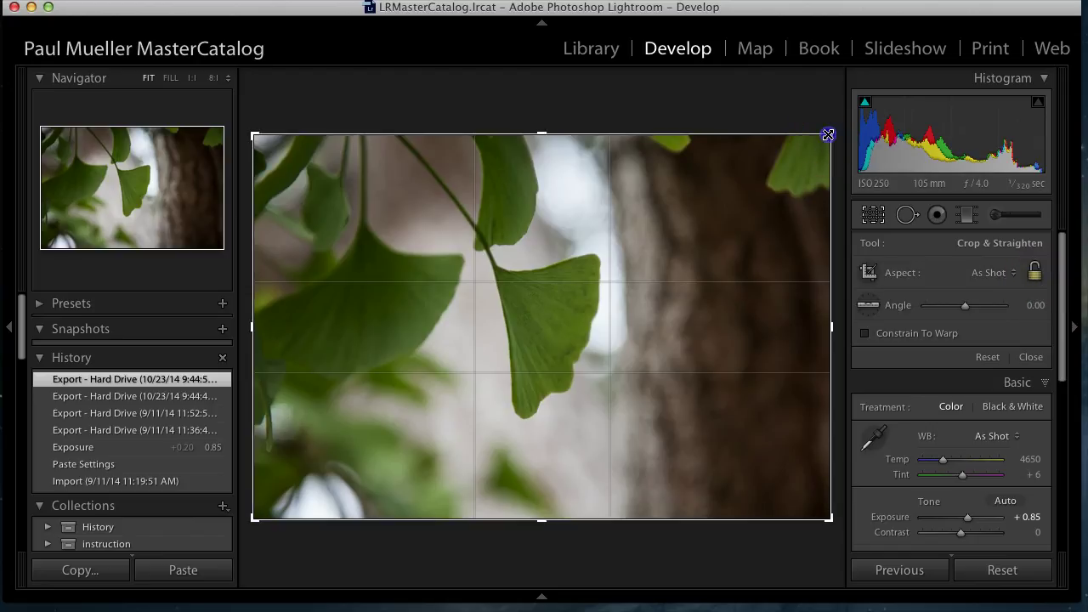
left_click_drag(829, 134, 654, 143)
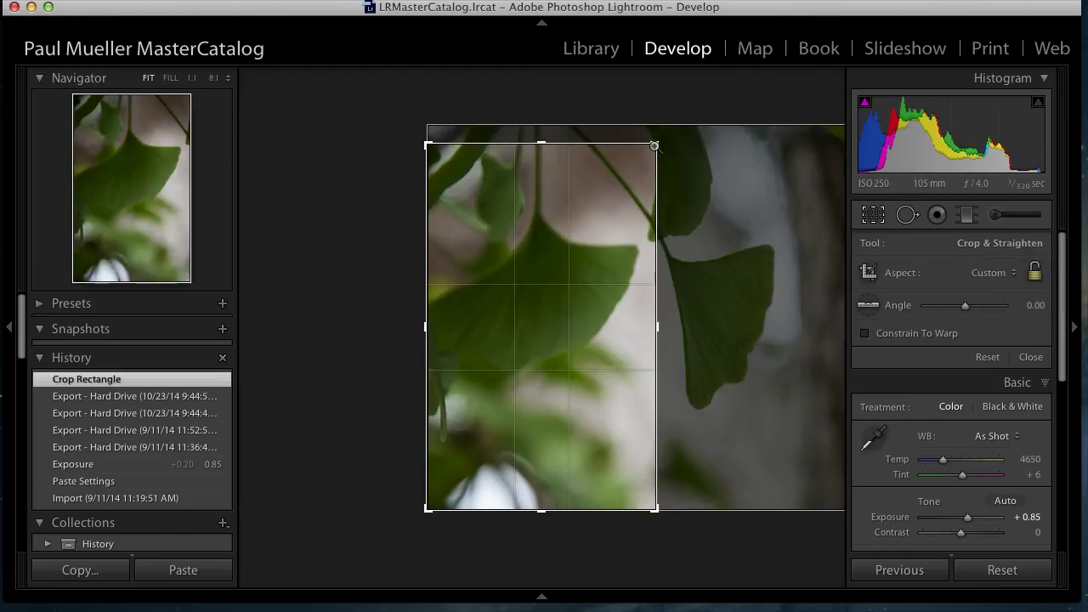
key("Escape")
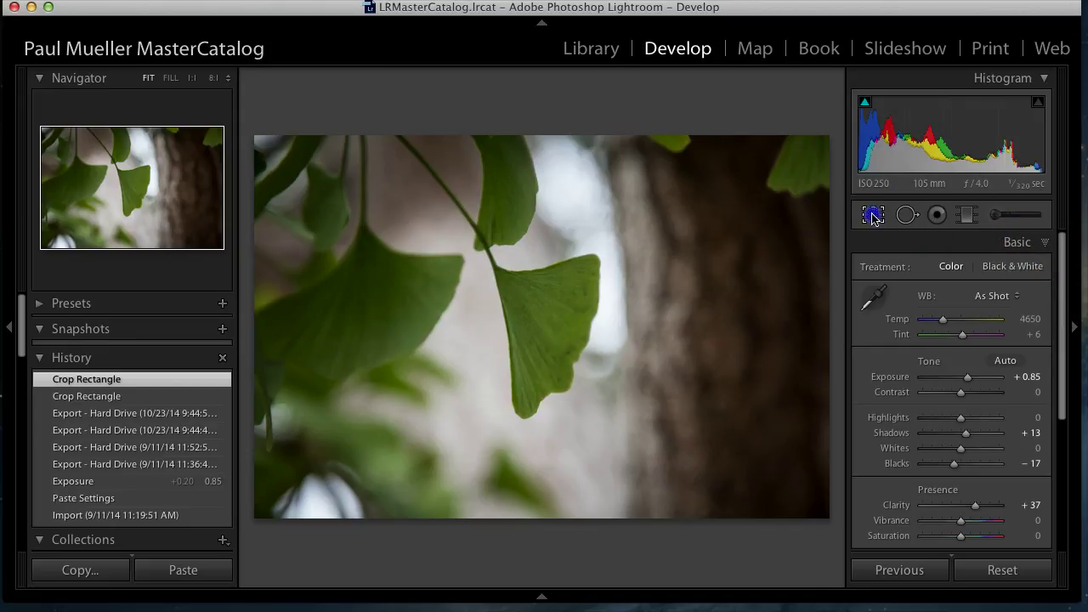
Lock the crop to As Shot, pull the top-right handle inward, and apply it.
left_click(873, 214)
left_click(1000, 273)
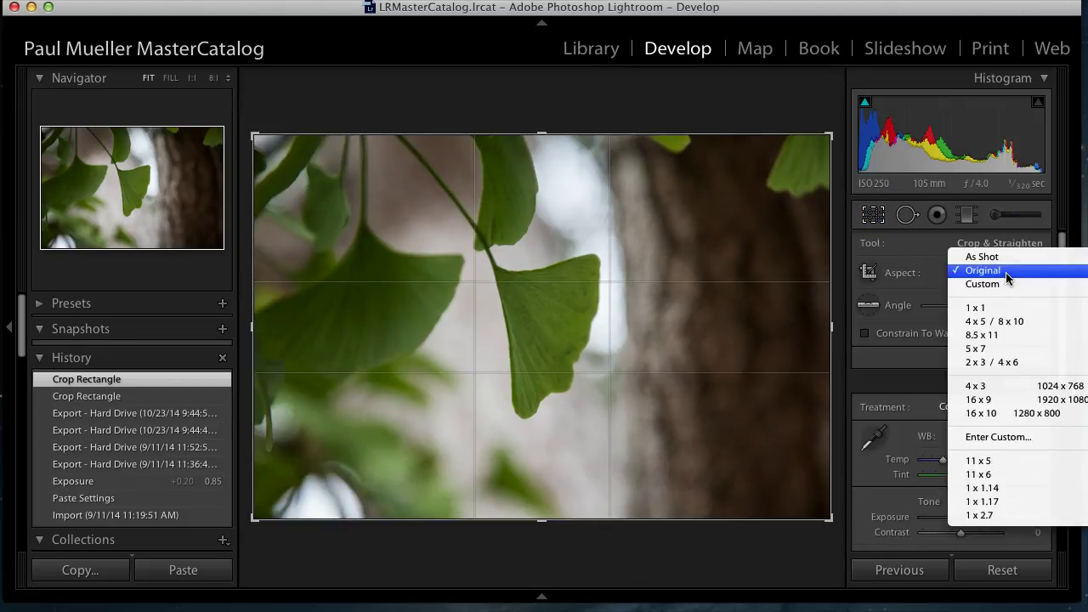
left_click(1008, 258)
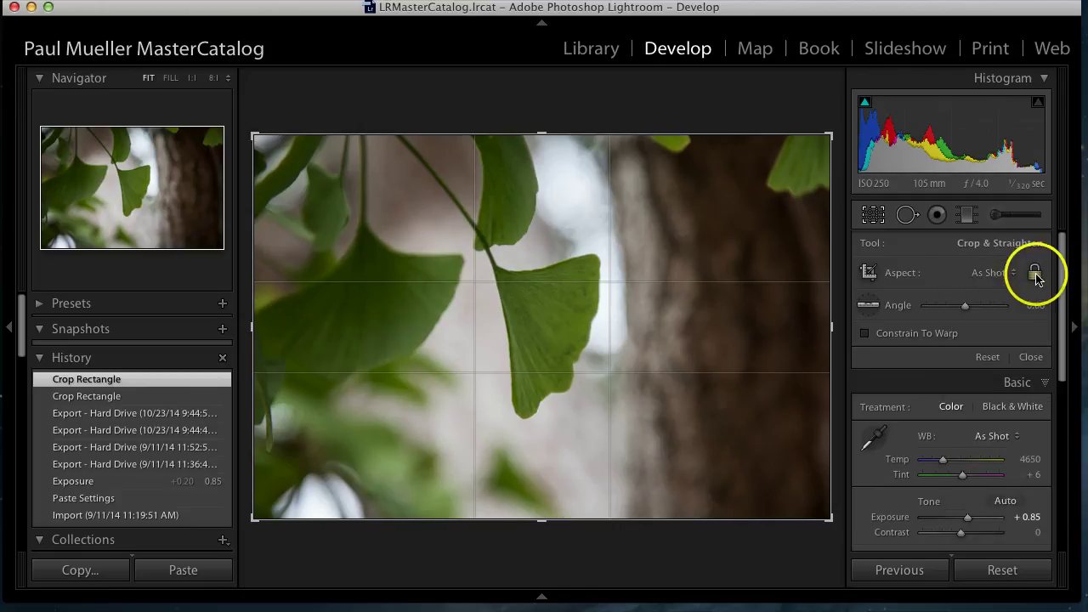
left_click(1035, 273)
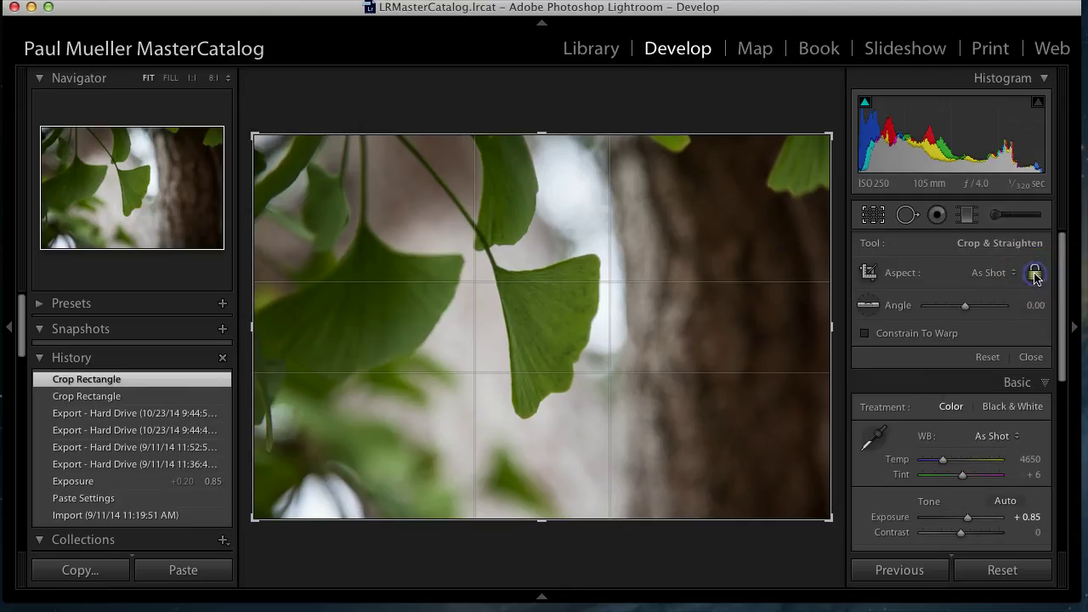
left_click_drag(829, 135, 801, 139)
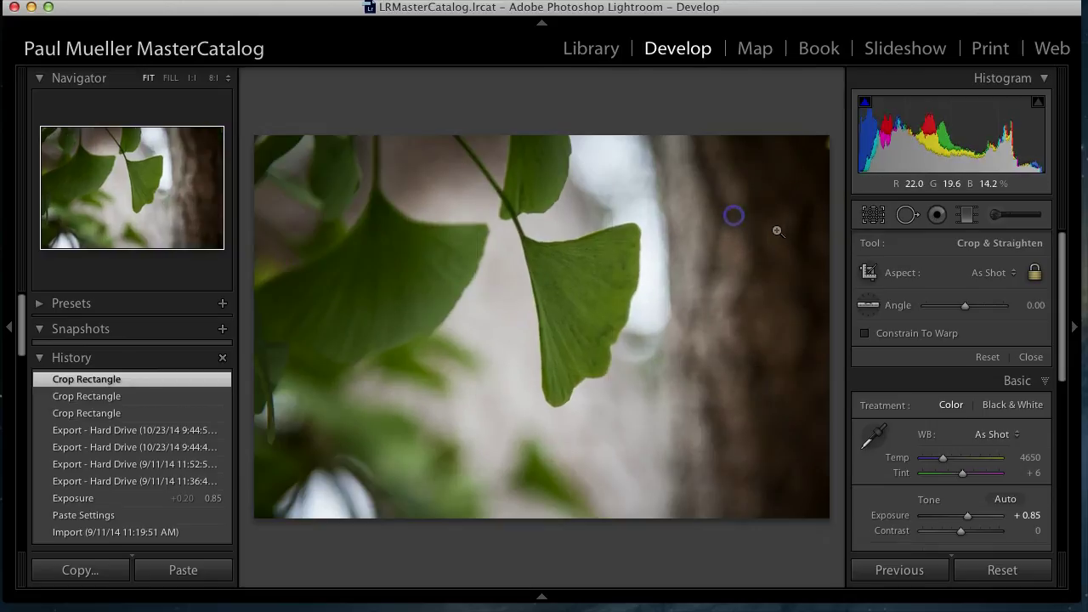
left_click(873, 214)
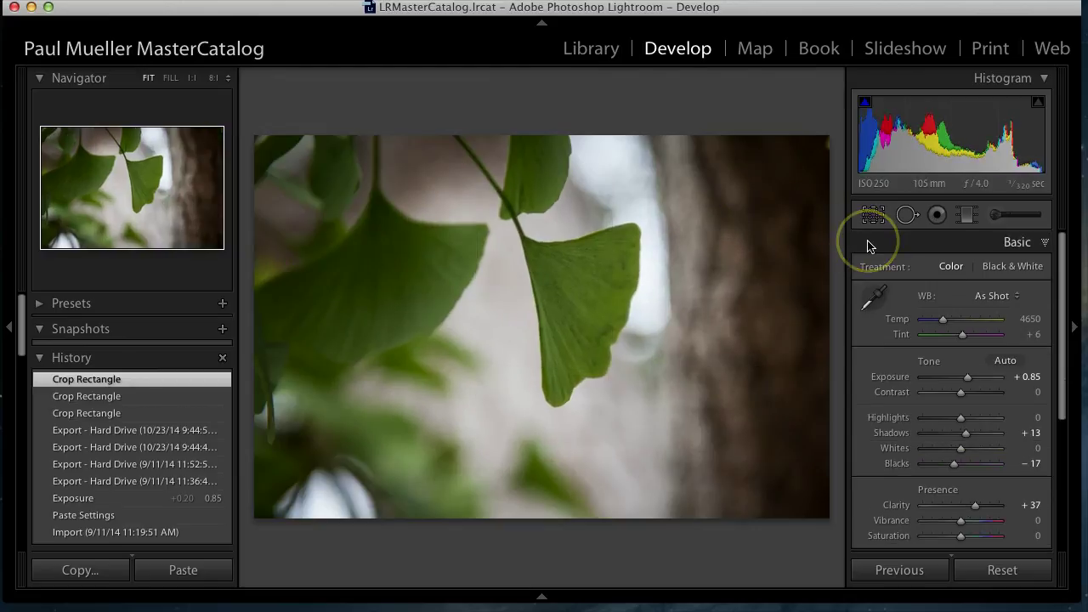